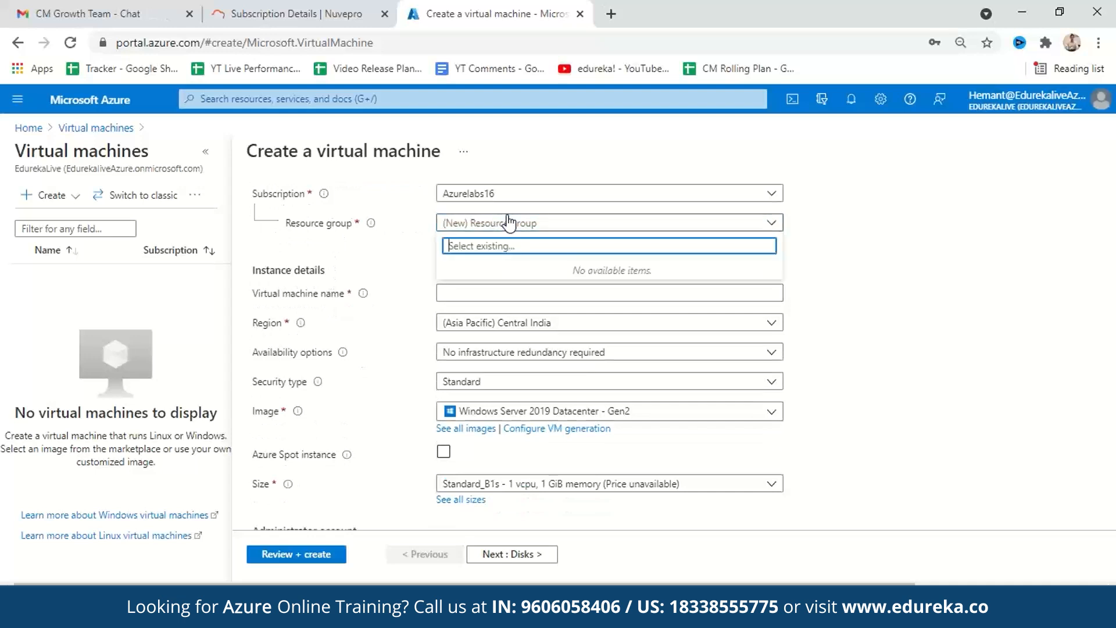
- Create a new resource group named vmres and name the virtual machine vmdemo01
{"action": "left_click", "coordinate": [861, 233]}
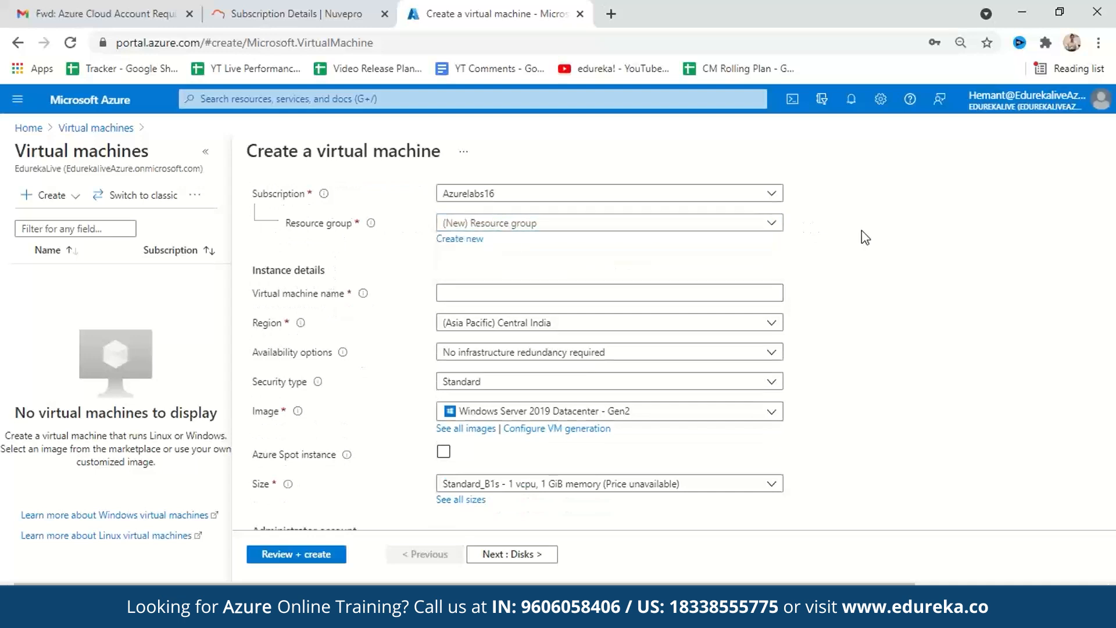
{"action": "left_click", "coordinate": [458, 240]}
{"action": "type", "text": "v"}
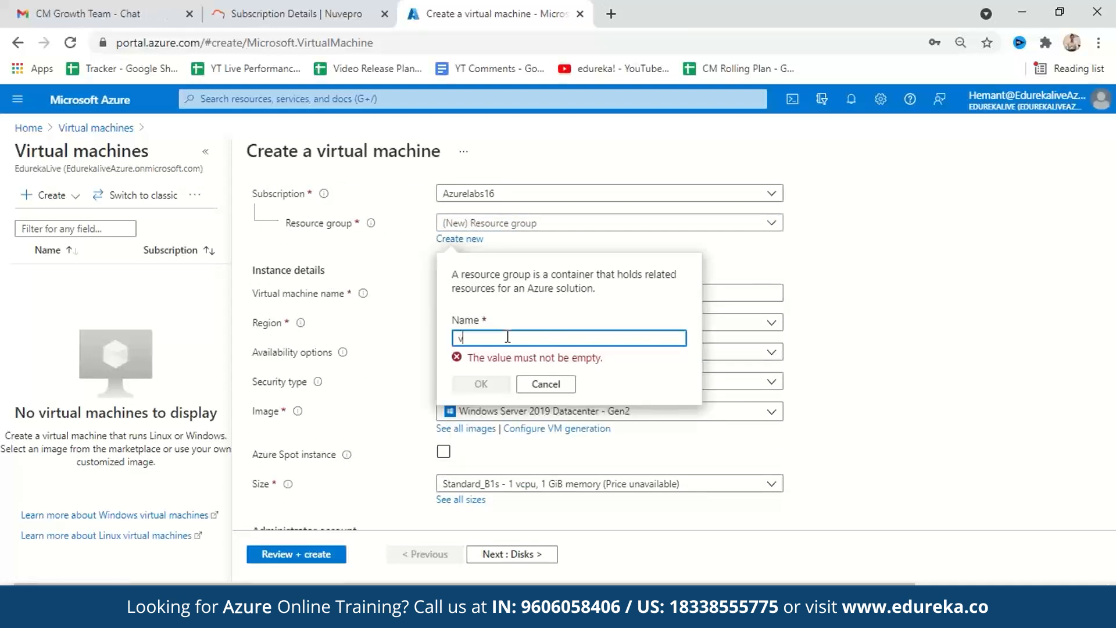
{"action": "left_click", "coordinate": [481, 384]}
{"action": "left_click", "coordinate": [522, 294]}
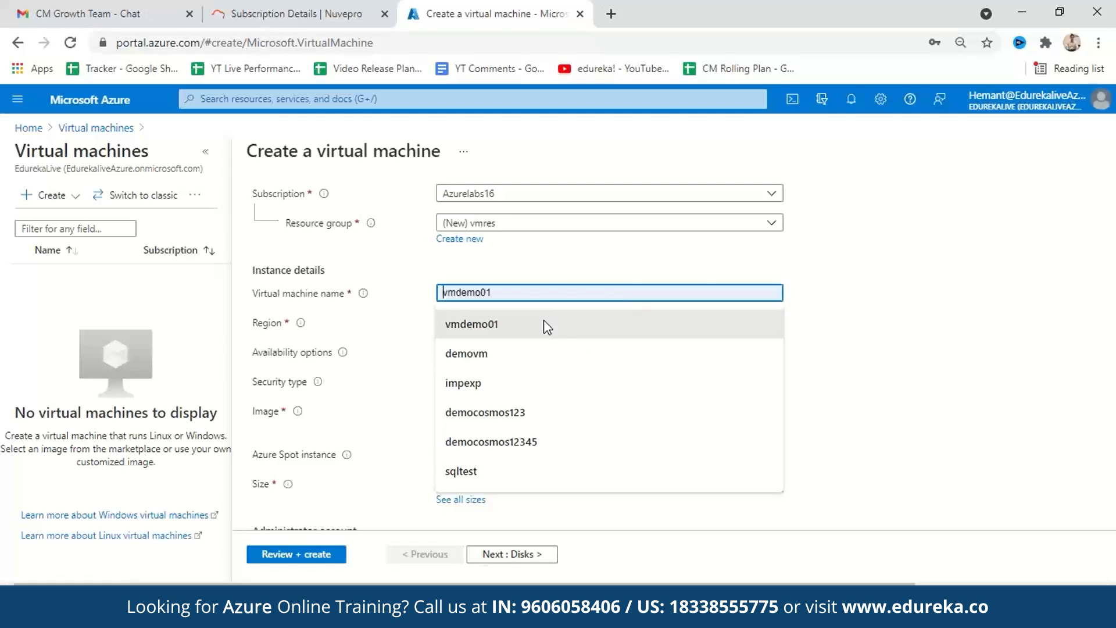
{"action": "left_click", "coordinate": [543, 321]}
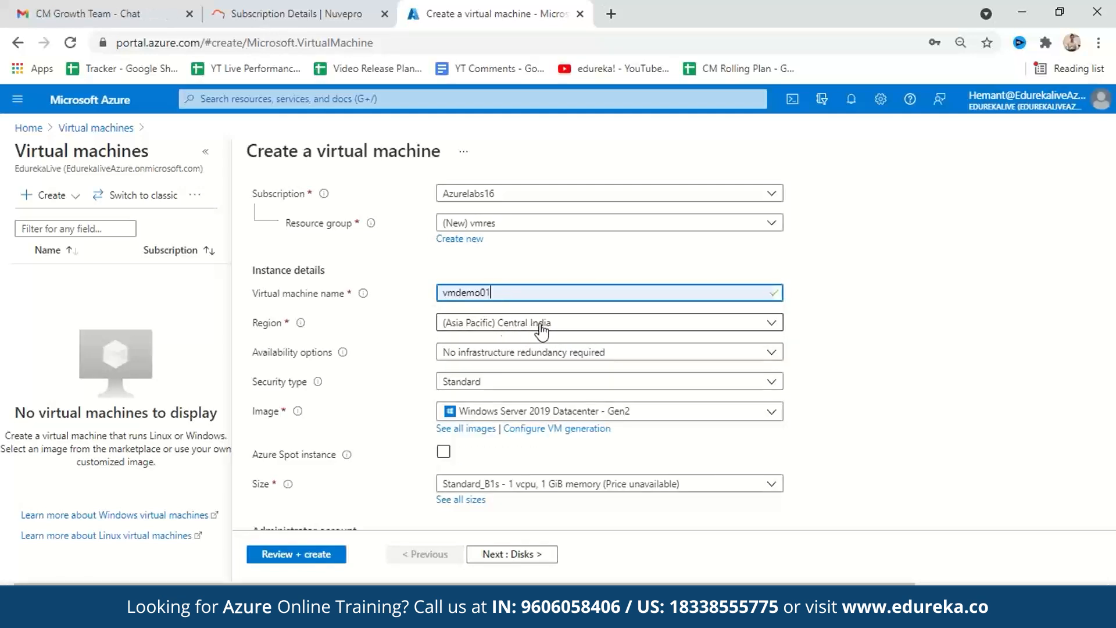
- Examine the choices offered for the virtual machine's availability options and image
{"action": "scroll", "coordinate": [638, 338], "scroll_direction": "down", "scroll_amount": 1}
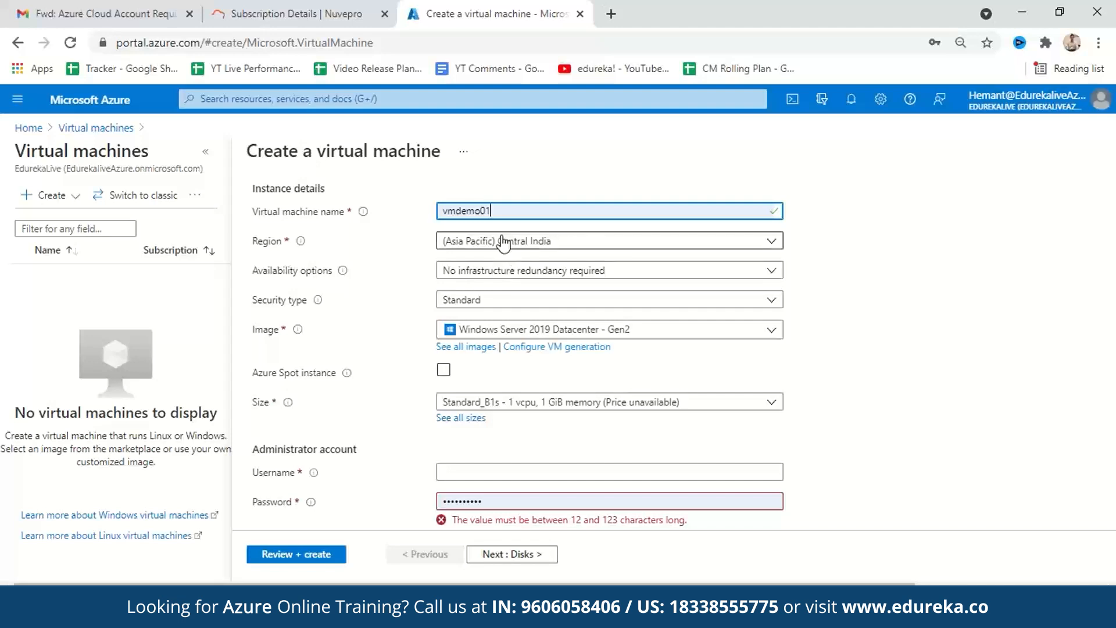
{"action": "left_click", "coordinate": [571, 270]}
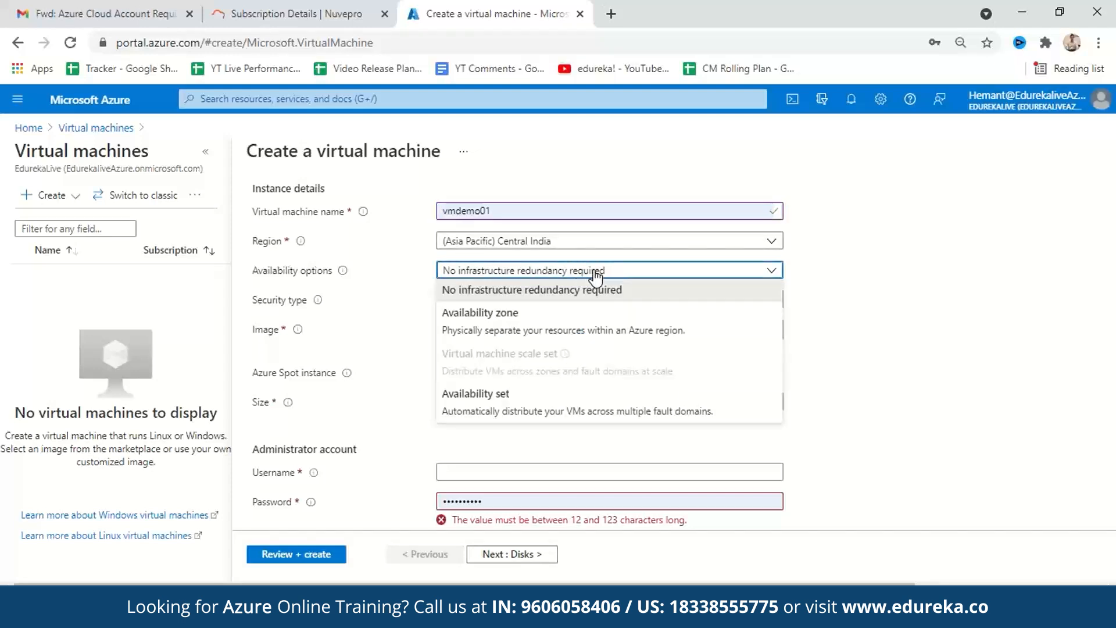
{"action": "left_click", "coordinate": [903, 326]}
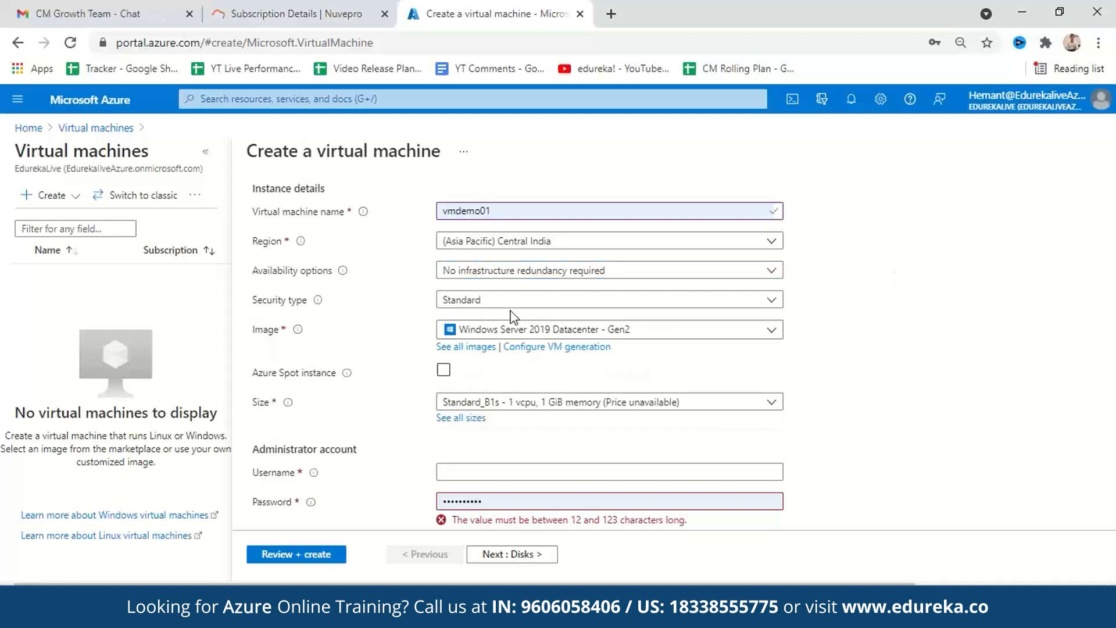
{"action": "left_click", "coordinate": [536, 330]}
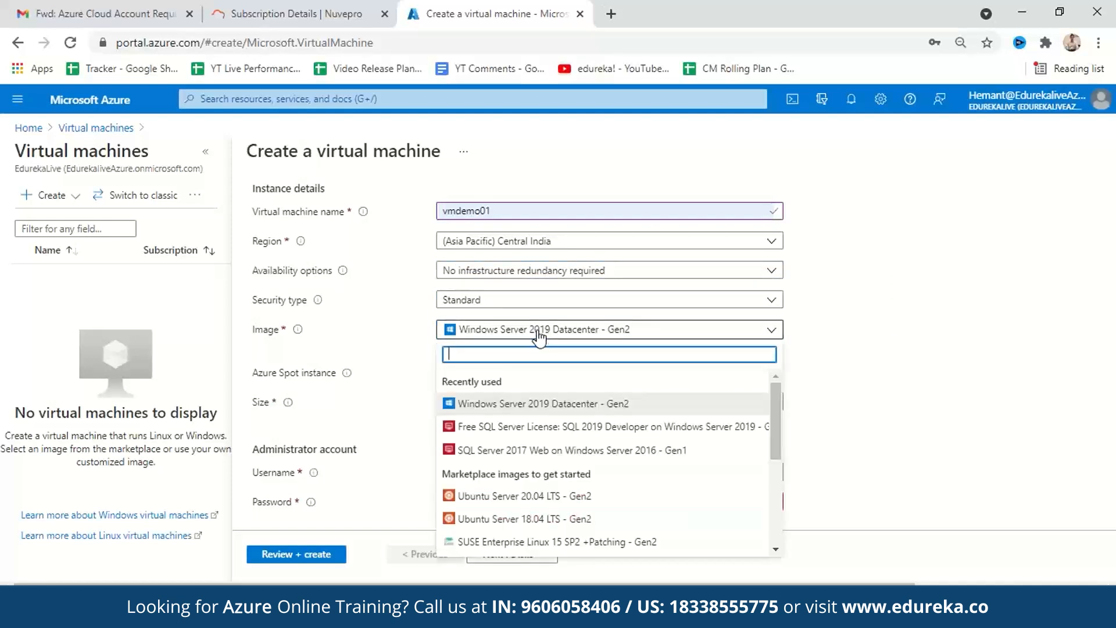
{"action": "left_click", "coordinate": [912, 329]}
- Select the B2s size for the virtual machine from the full list of VM sizes
{"action": "scroll", "coordinate": [909, 323], "scroll_direction": "down", "scroll_amount": 1}
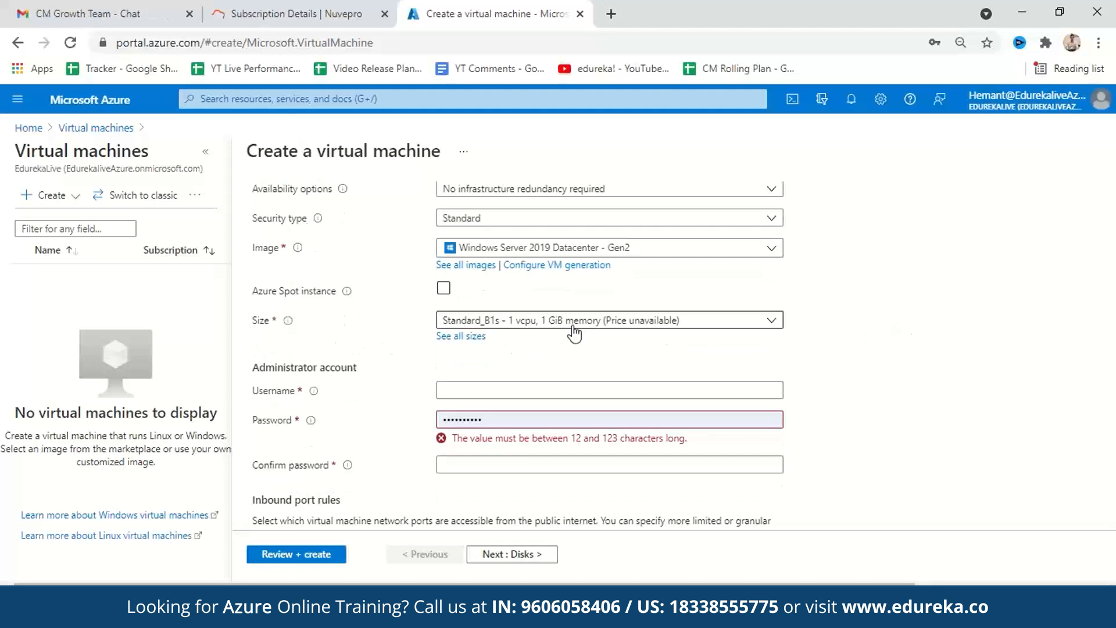
{"action": "left_click", "coordinate": [524, 323]}
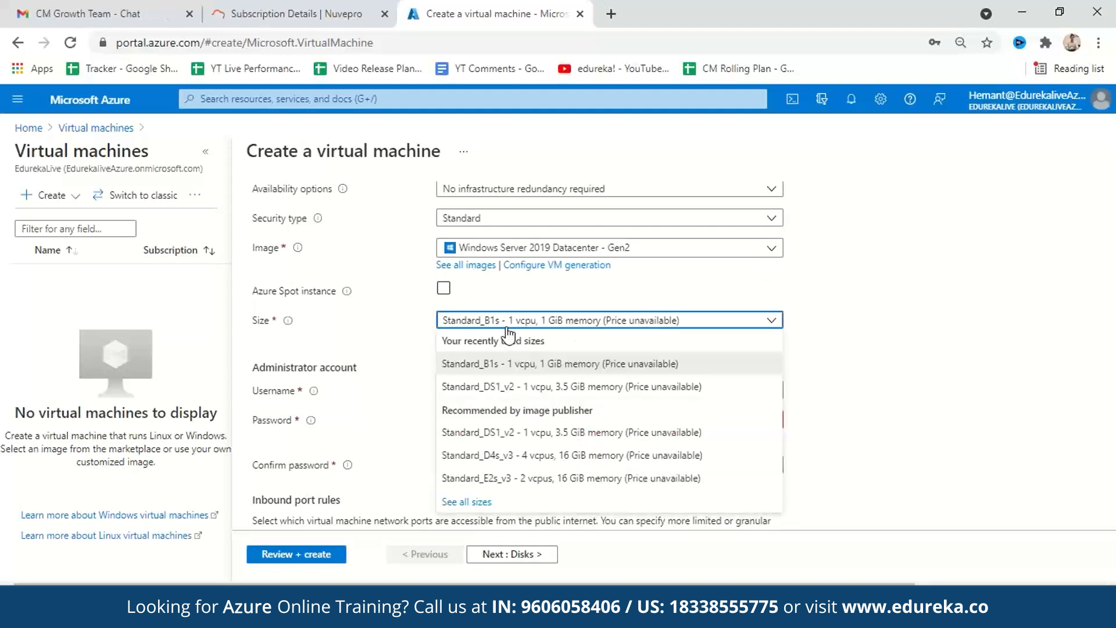
{"action": "left_click", "coordinate": [480, 502]}
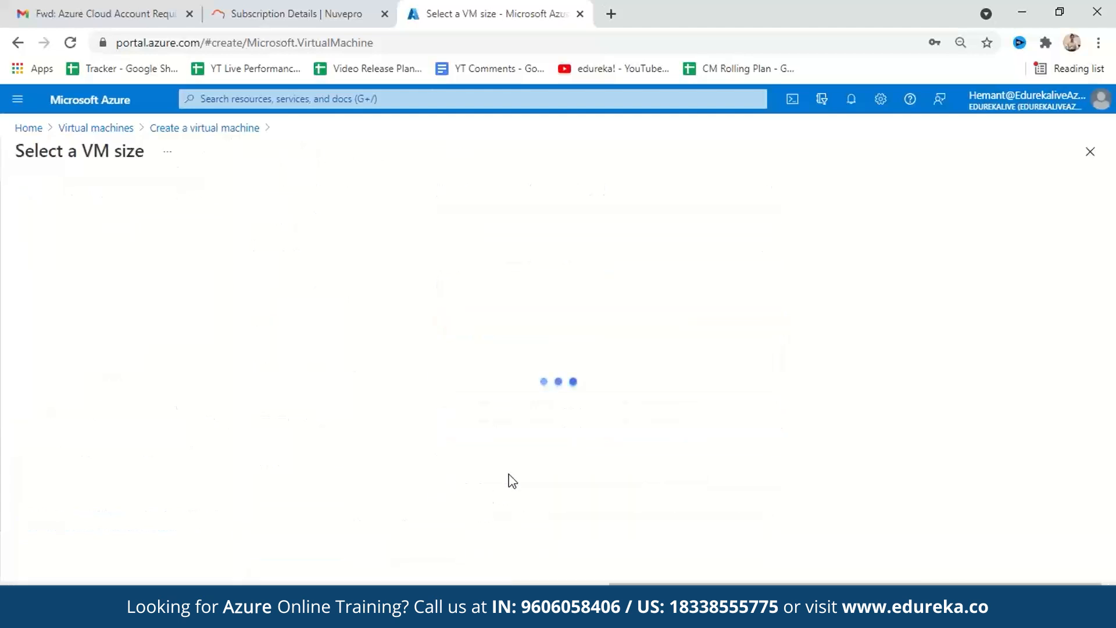
{"action": "scroll", "coordinate": [359, 420], "scroll_direction": "down", "scroll_amount": 3}
{"action": "scroll", "coordinate": [359, 419], "scroll_direction": "up", "scroll_amount": 3}
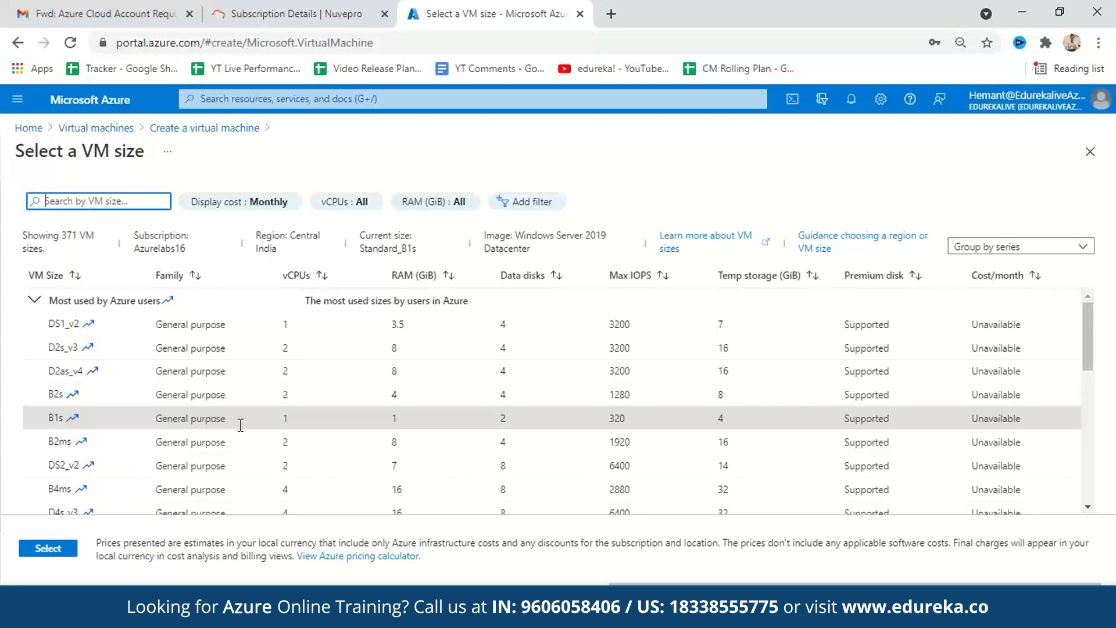
{"action": "left_click", "coordinate": [115, 391]}
{"action": "left_click", "coordinate": [72, 547]}
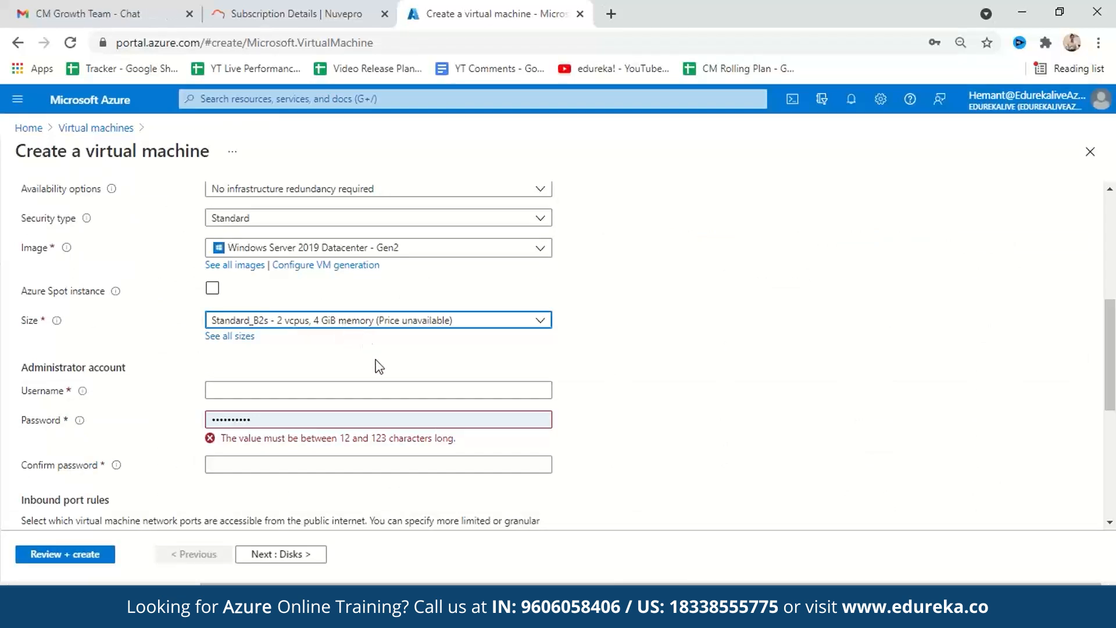
- Set the administrator username to azureadmin, then enter and confirm the administrator account password
{"action": "scroll", "coordinate": [380, 366], "scroll_direction": "down", "scroll_amount": 1}
{"action": "left_click", "coordinate": [306, 309]}
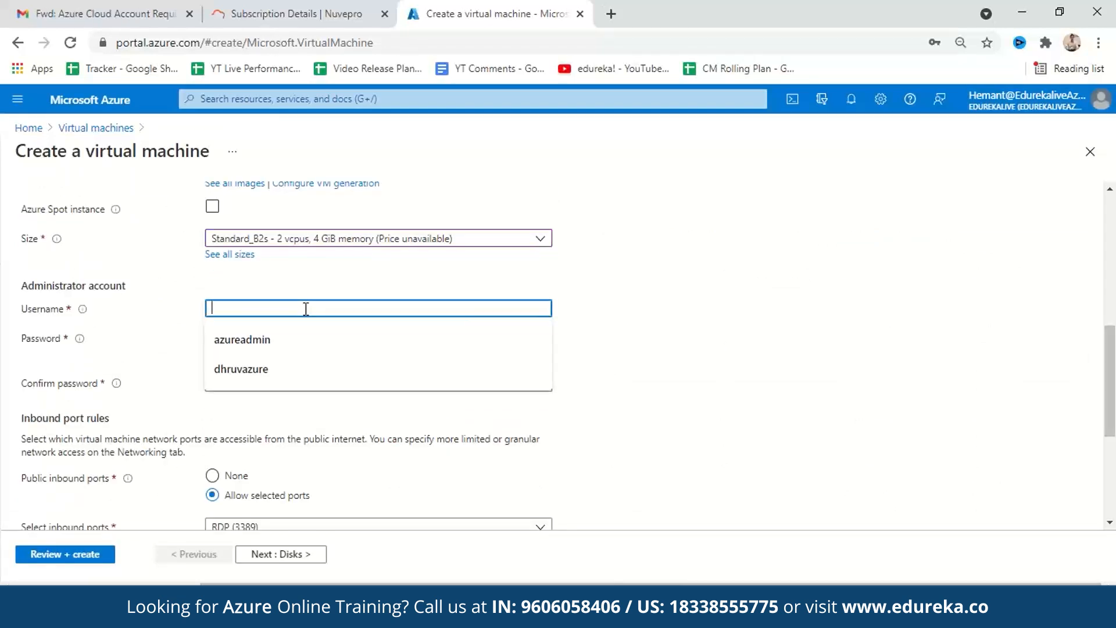
{"action": "left_click", "coordinate": [302, 344]}
{"action": "left_click", "coordinate": [285, 341]}
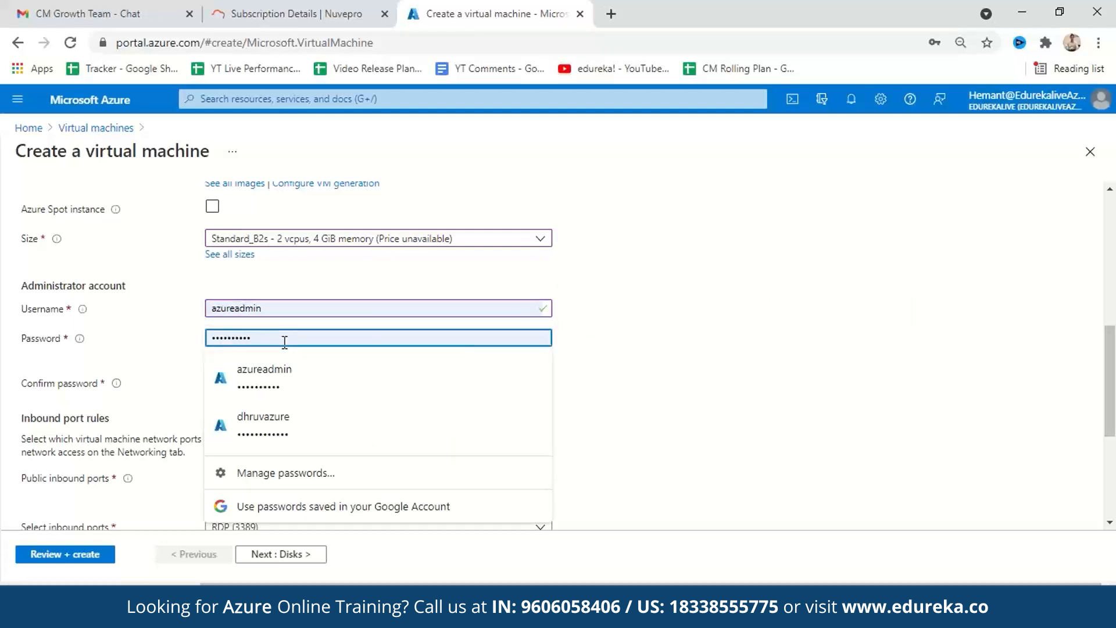
{"action": "left_click_drag", "start_coordinate": [285, 342], "coordinate": [150, 336]}
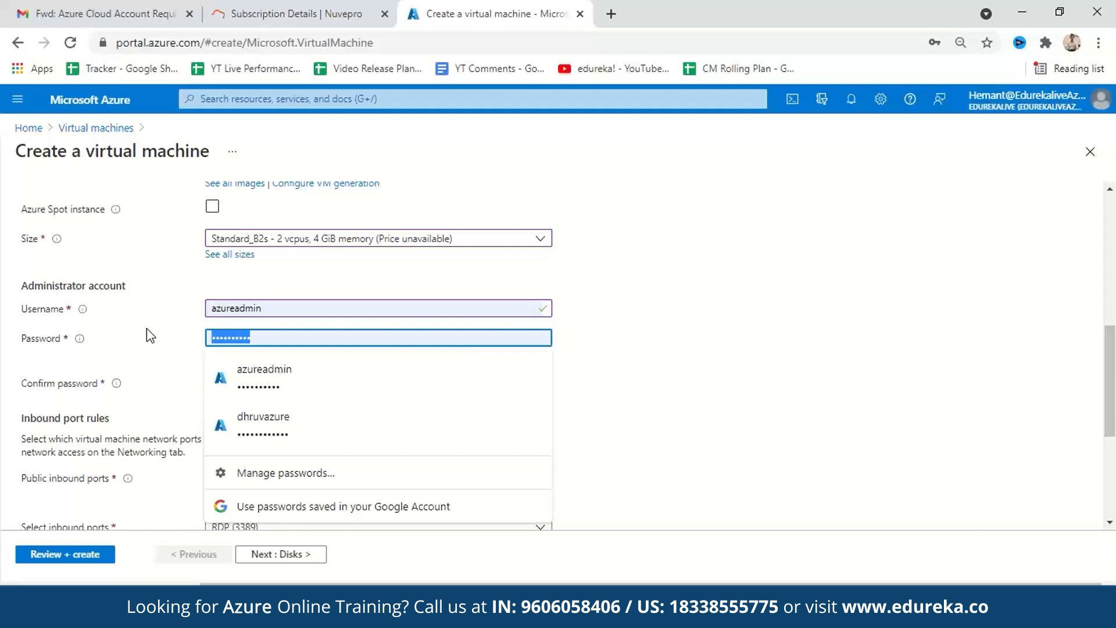
{"action": "type", "text": "•••••••••••••••"}
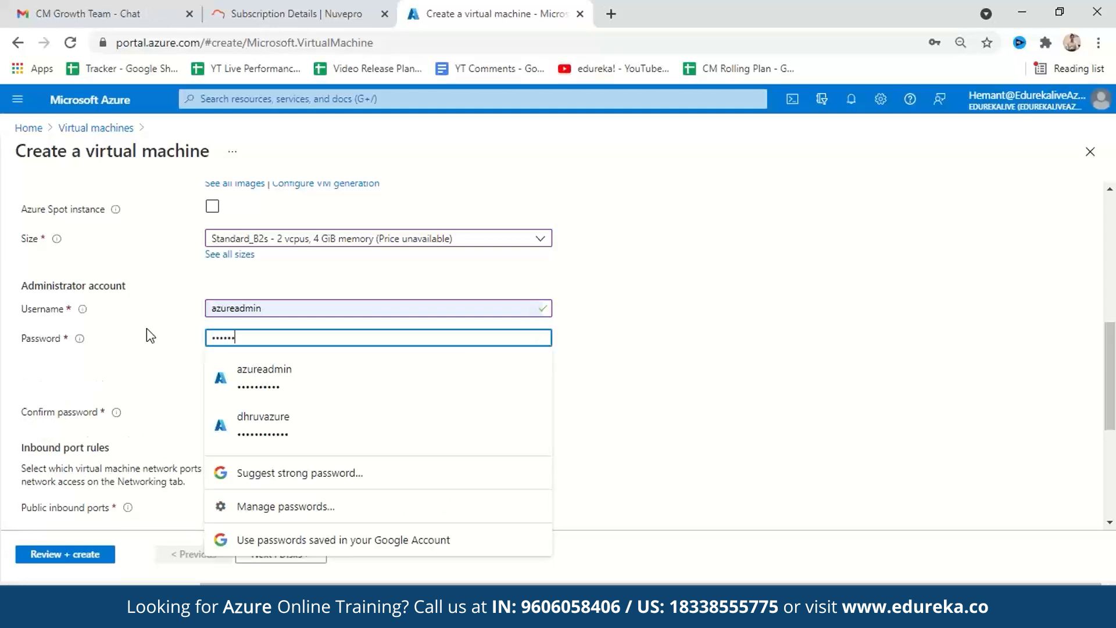
{"action": "key", "text": "Tab"}
{"action": "type", "text": "•••••••••••••••"}
{"action": "key", "text": "Tab"}
- Keep RDP (3389) as the allowed inbound port, proceed to the disk settings and decline the browser's password update
{"action": "scroll", "coordinate": [495, 336], "scroll_direction": "down", "scroll_amount": 1}
{"action": "scroll", "coordinate": [495, 337], "scroll_direction": "down", "scroll_amount": 3}
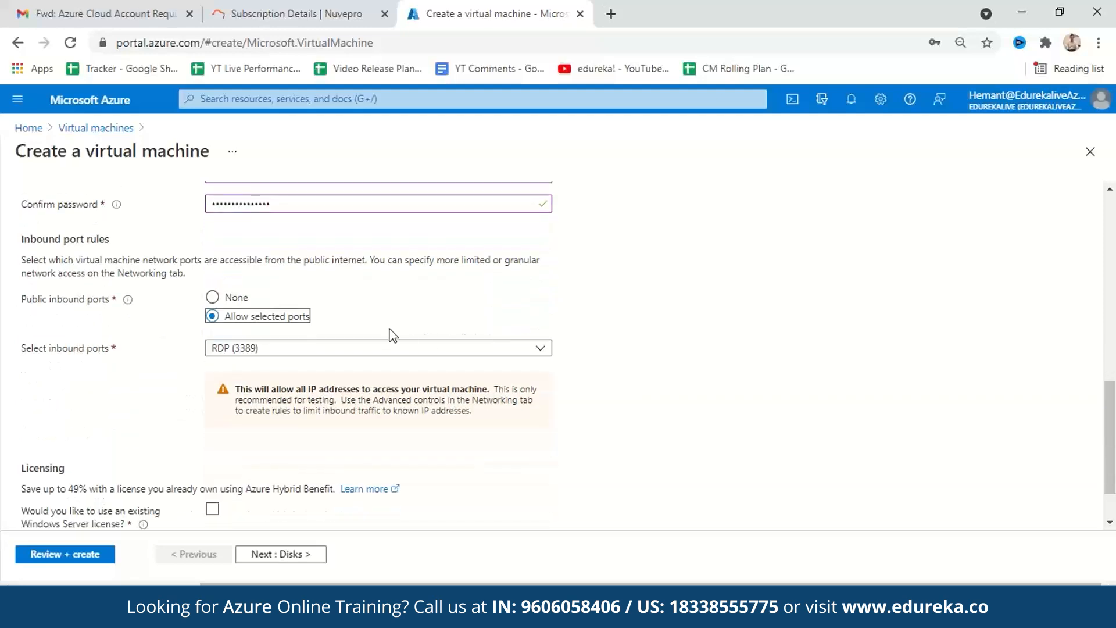
{"action": "scroll", "coordinate": [489, 308], "scroll_direction": "down", "scroll_amount": 1}
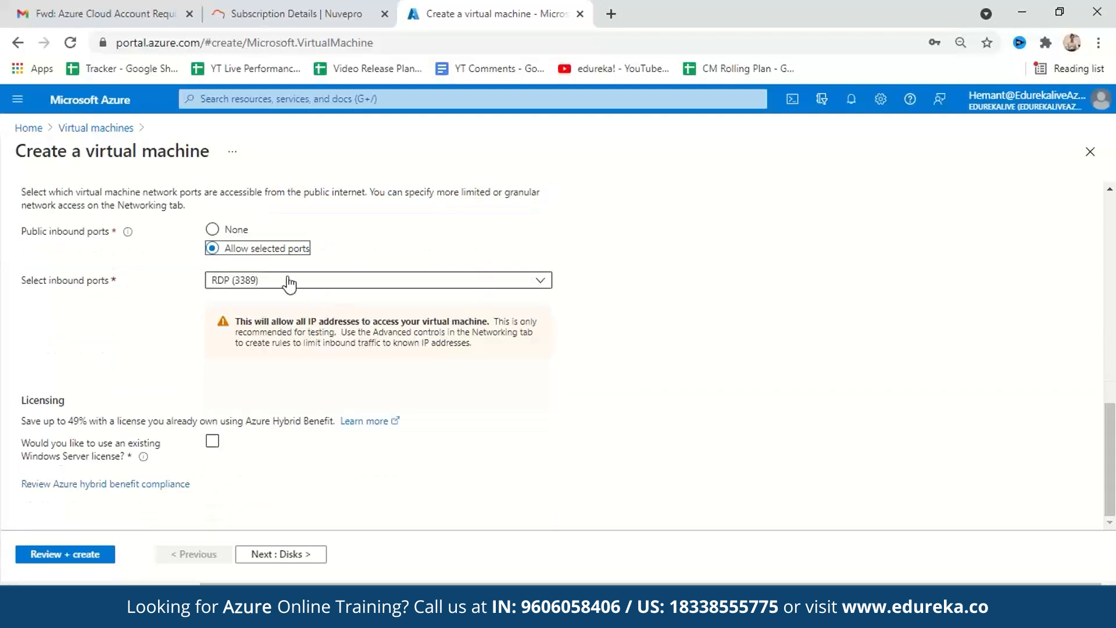
{"action": "left_click", "coordinate": [317, 280]}
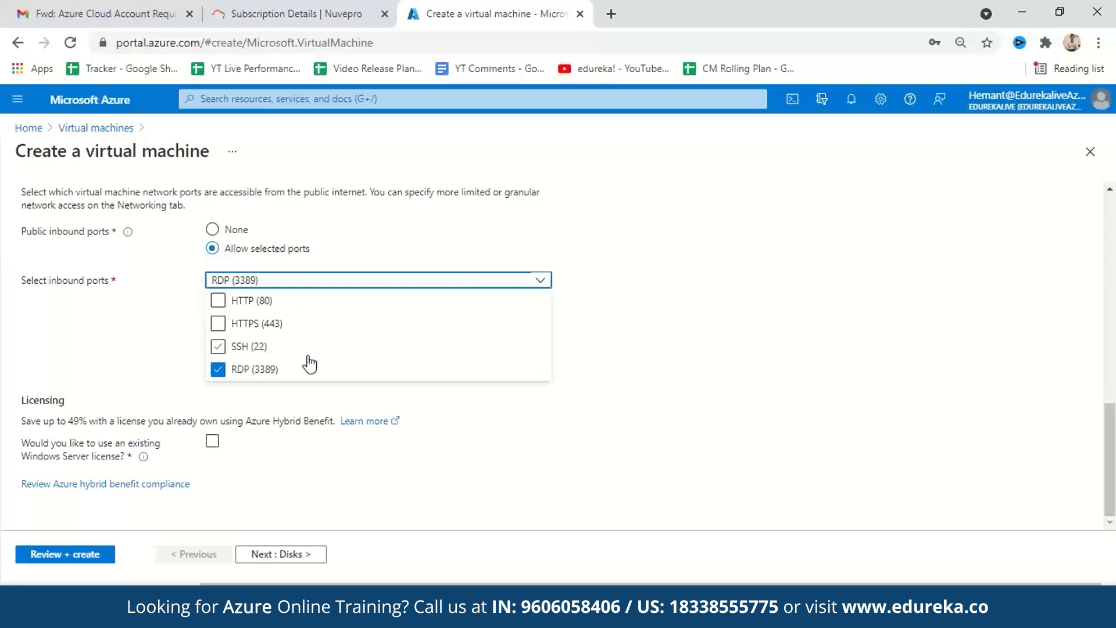
{"action": "left_click", "coordinate": [629, 362]}
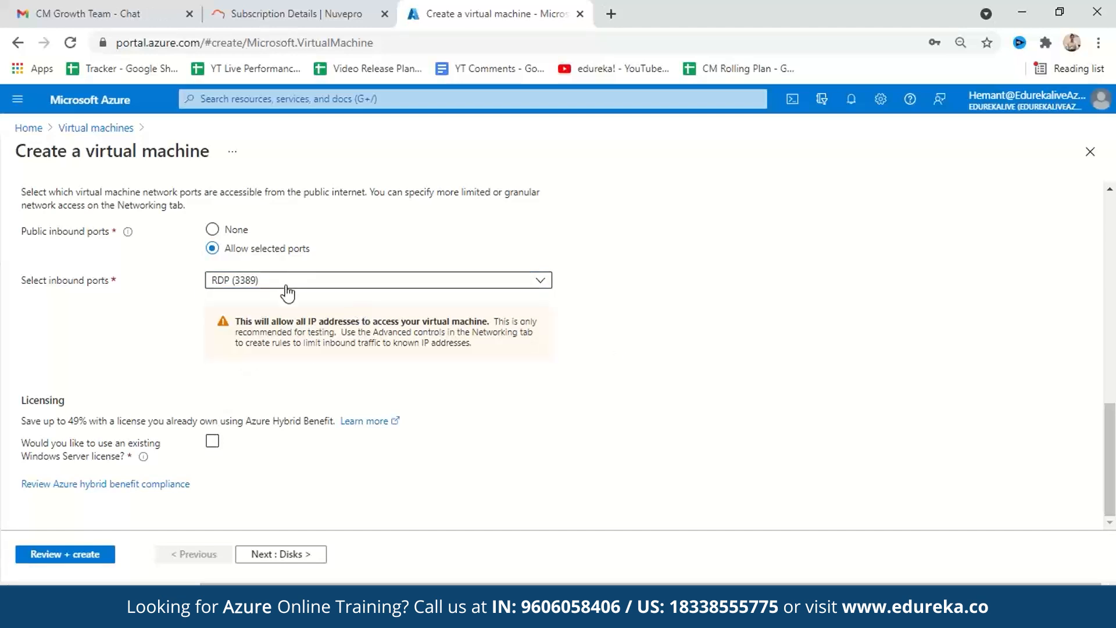
{"action": "left_click", "coordinate": [292, 556]}
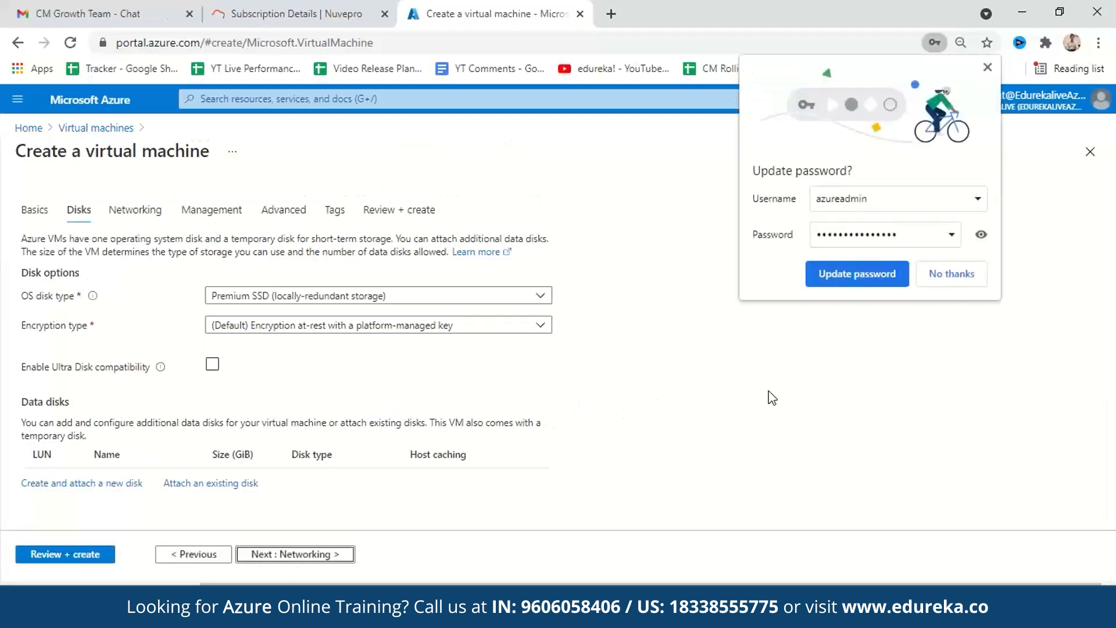
{"action": "left_click", "coordinate": [948, 274]}
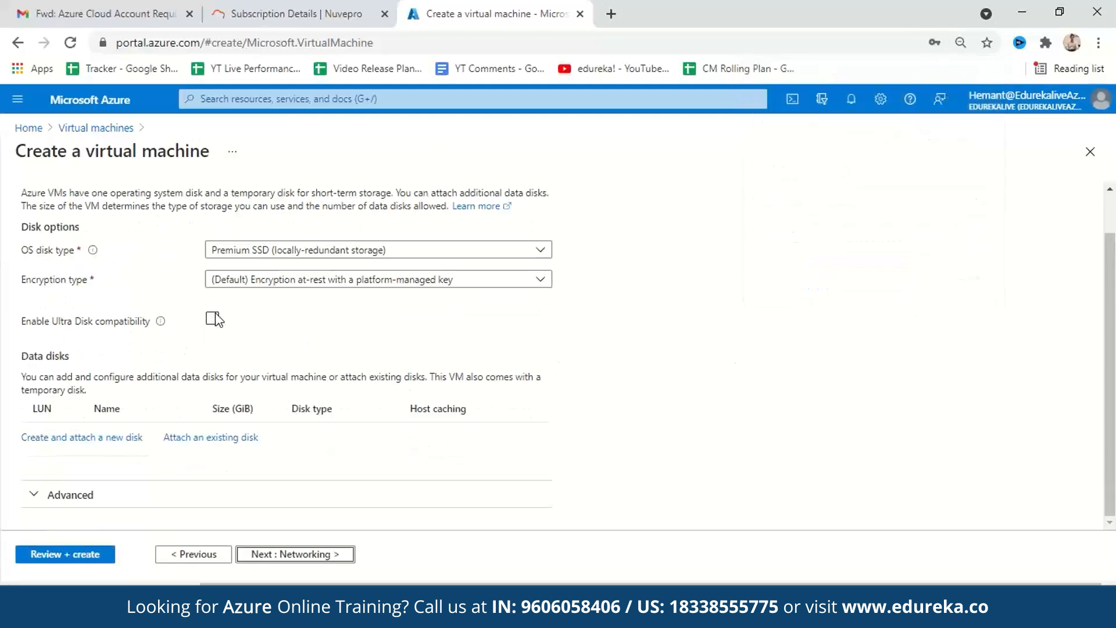
- Set the OS disk type to Standard SSD with locally-redundant storage
{"action": "left_click", "coordinate": [342, 299]}
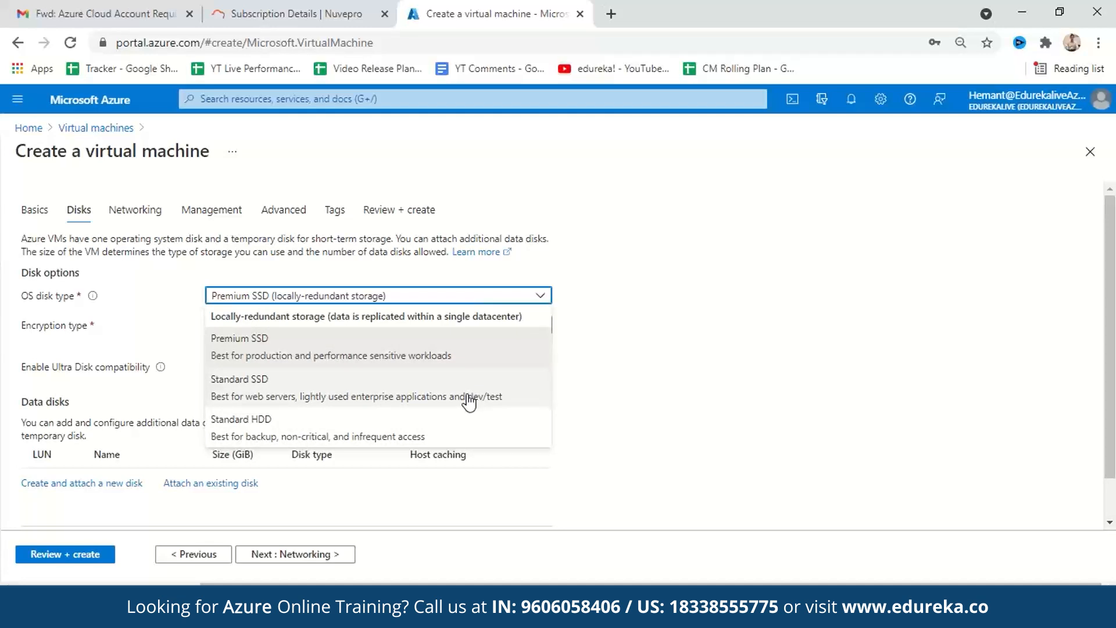
{"action": "left_click", "coordinate": [323, 387]}
{"action": "scroll", "coordinate": [461, 377], "scroll_direction": "down", "scroll_amount": 2}
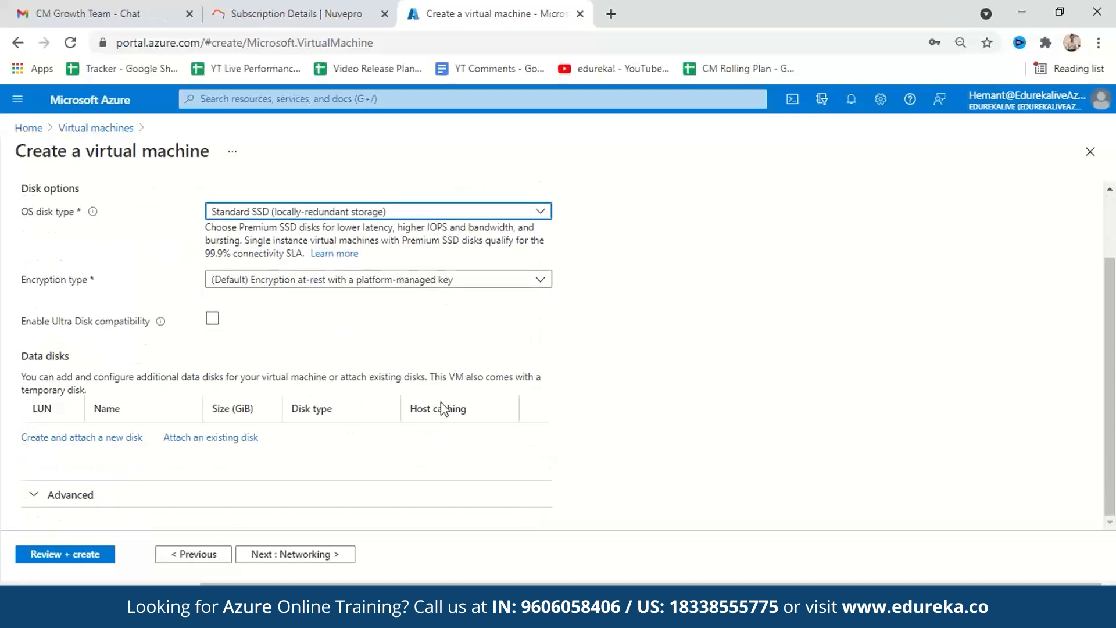
- Accept the default networking and management settings and proceed to the advanced settings
{"action": "left_click", "coordinate": [296, 555]}
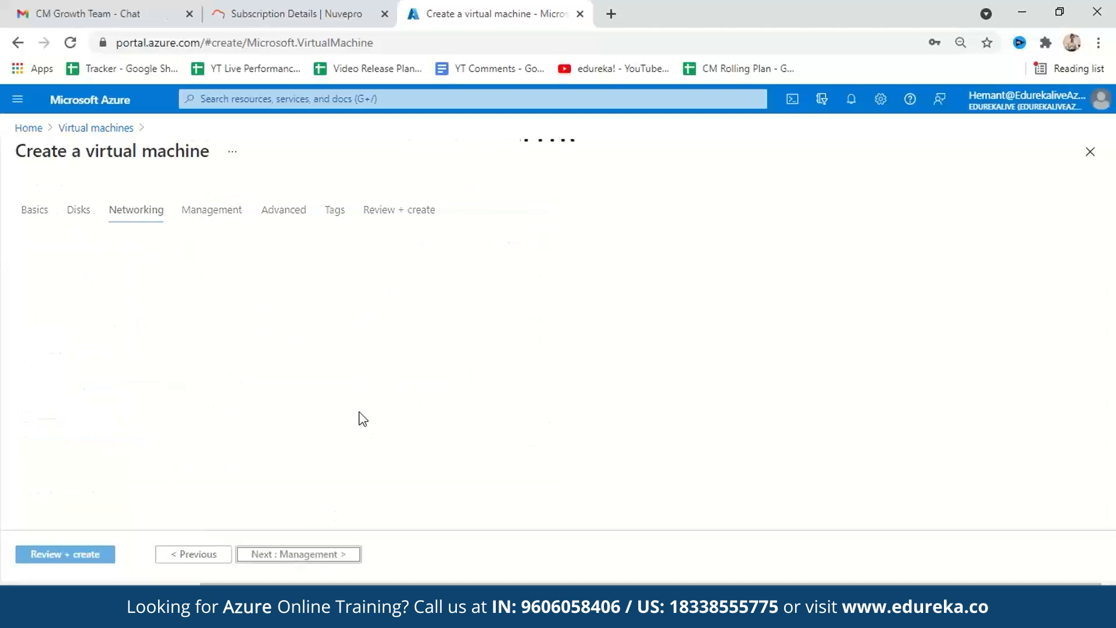
{"action": "scroll", "coordinate": [331, 307], "scroll_direction": "down", "scroll_amount": 4}
{"action": "scroll", "coordinate": [333, 338], "scroll_direction": "down", "scroll_amount": 1}
{"action": "left_click", "coordinate": [346, 554]}
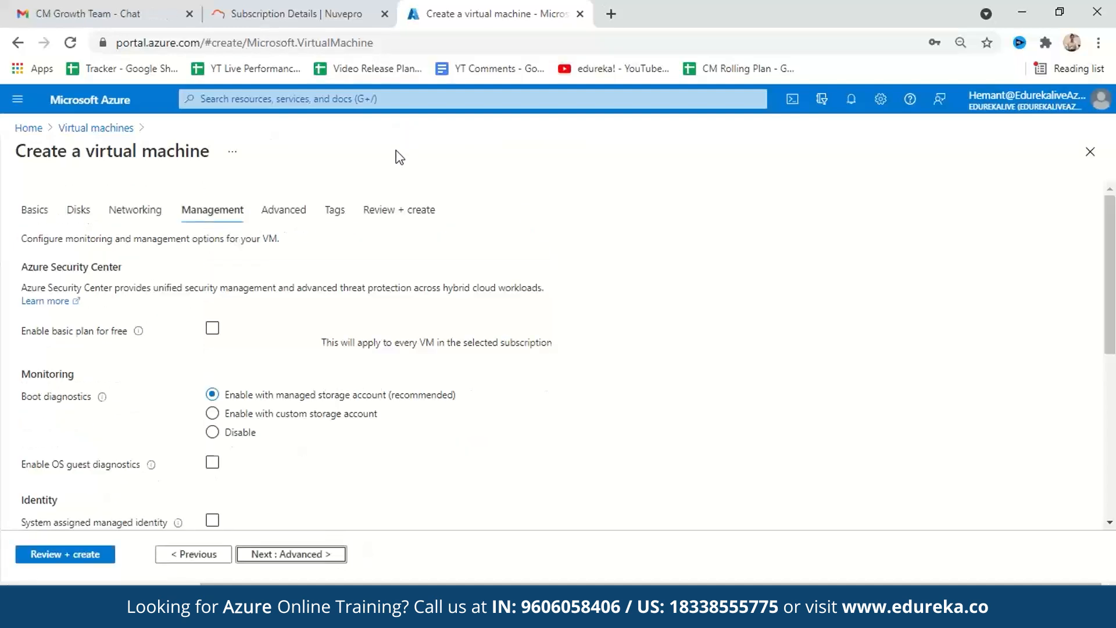
{"action": "scroll", "coordinate": [375, 271], "scroll_direction": "down", "scroll_amount": 8}
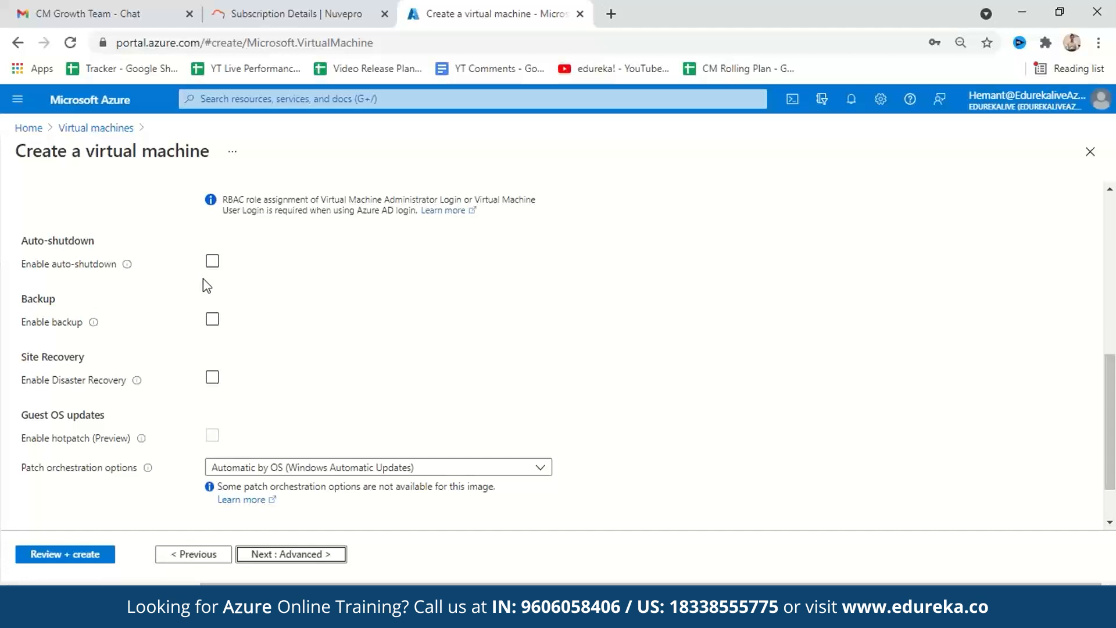
{"action": "left_click", "coordinate": [323, 555]}
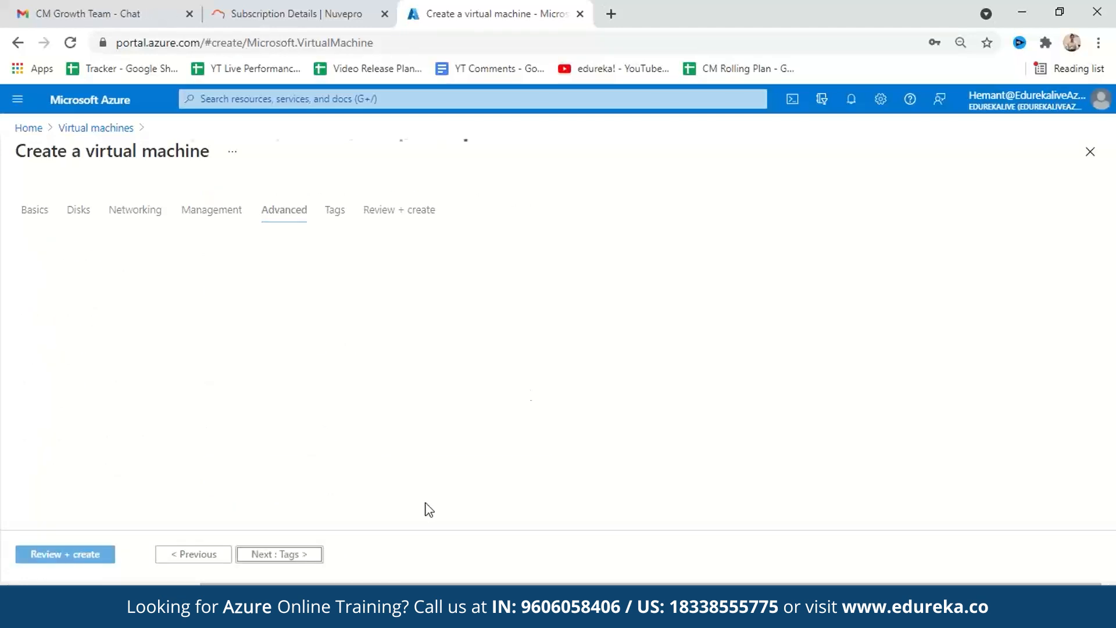
- Search the VM extensions for Microsoft Antimalware and choose it for installation
{"action": "scroll", "coordinate": [334, 271], "scroll_direction": "down", "scroll_amount": 2}
{"action": "scroll", "coordinate": [339, 282], "scroll_direction": "up", "scroll_amount": 2}
{"action": "left_click", "coordinate": [254, 317]}
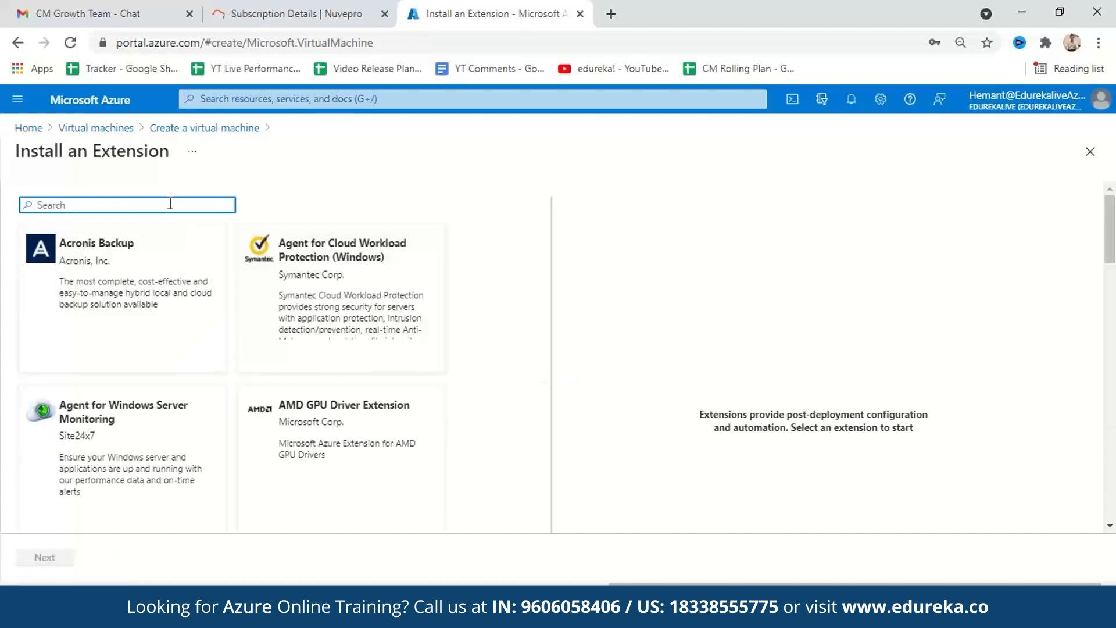
{"action": "key", "text": "BackSpace"}
{"action": "key", "text": "BackSpace"}
{"action": "type", "text": "microsoft"}
{"action": "left_click", "coordinate": [161, 251]}
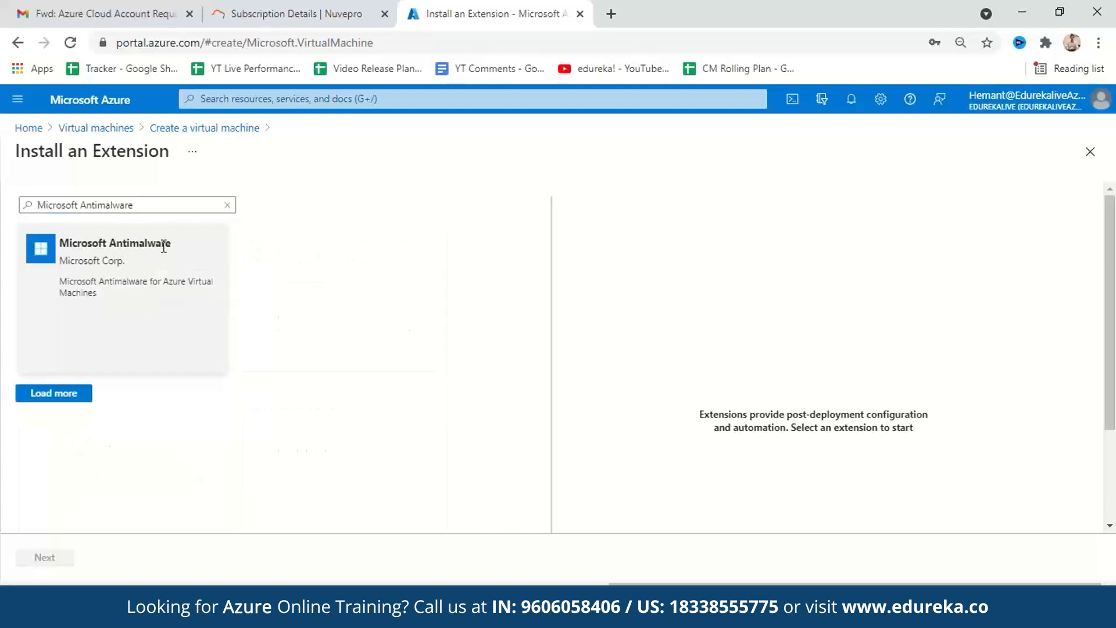
{"action": "left_click", "coordinate": [71, 397]}
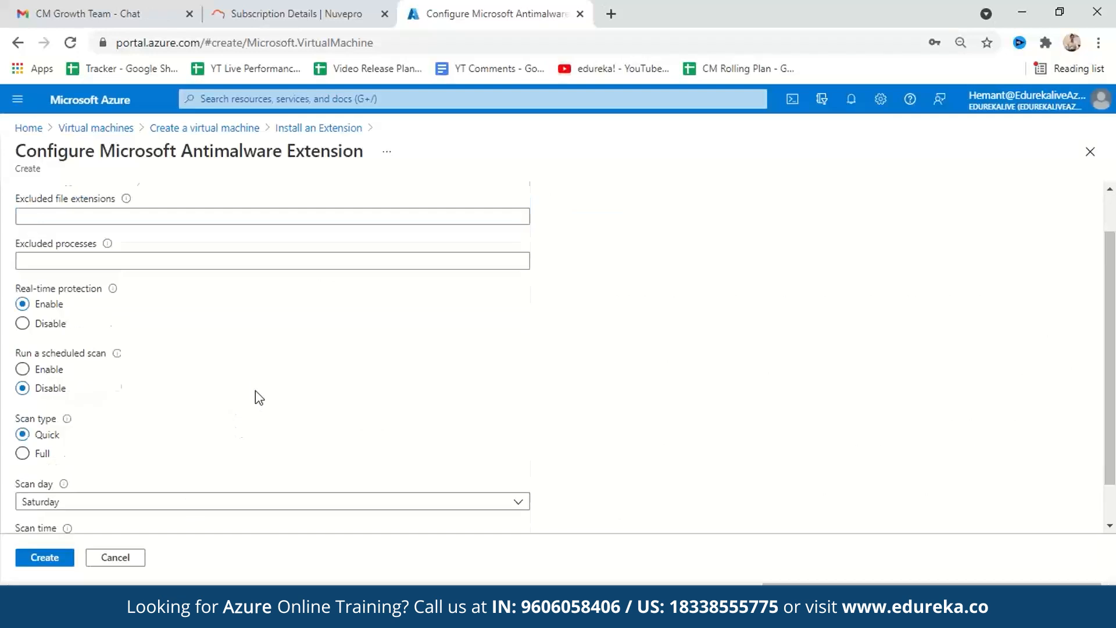
- Add the Microsoft Antimalware extension with its default configuration and proceed to the tags settings
{"action": "scroll", "coordinate": [257, 394], "scroll_direction": "down", "scroll_amount": 2}
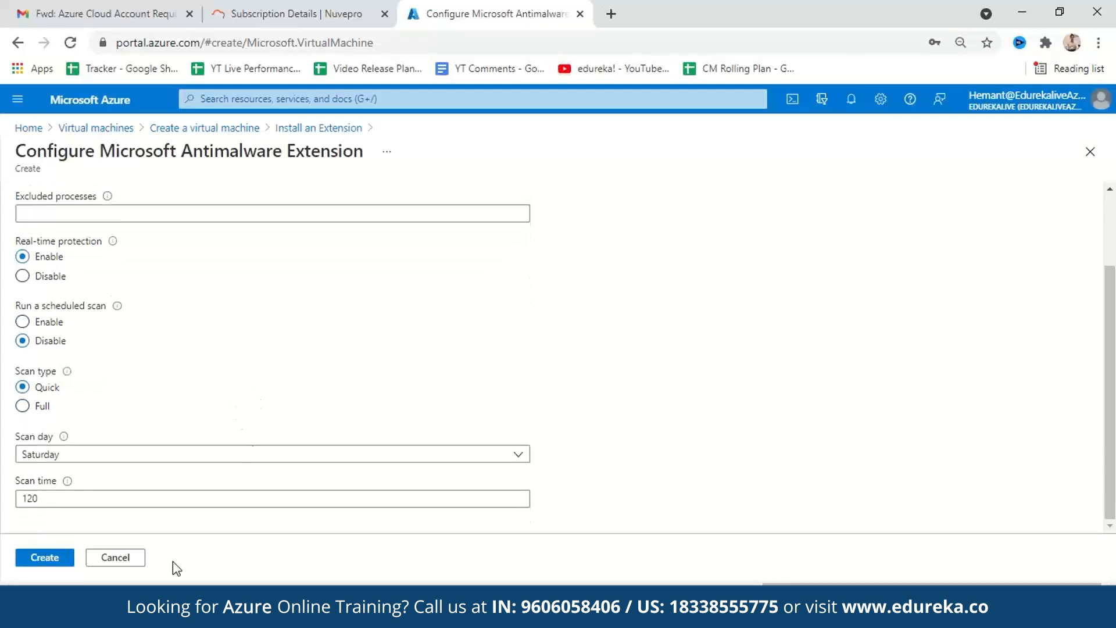
{"action": "scroll", "coordinate": [233, 451], "scroll_direction": "up", "scroll_amount": 2}
{"action": "scroll", "coordinate": [174, 407], "scroll_direction": "down", "scroll_amount": 2}
{"action": "scroll", "coordinate": [157, 406], "scroll_direction": "up", "scroll_amount": 1}
{"action": "scroll", "coordinate": [99, 494], "scroll_direction": "down", "scroll_amount": 1}
{"action": "left_click", "coordinate": [48, 562]}
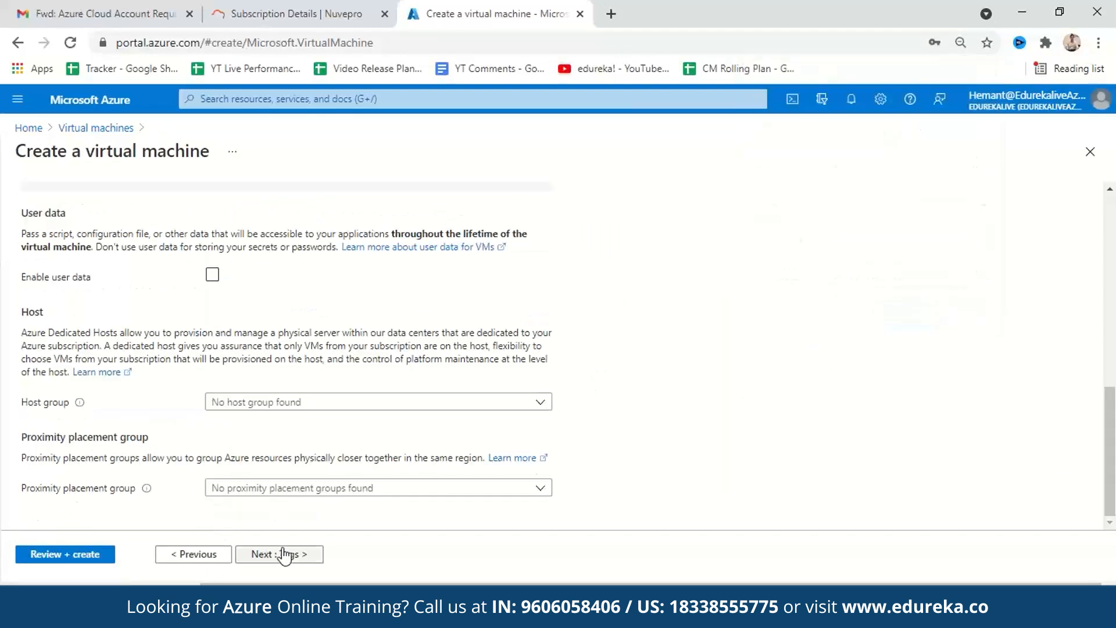
{"action": "left_click", "coordinate": [284, 555]}
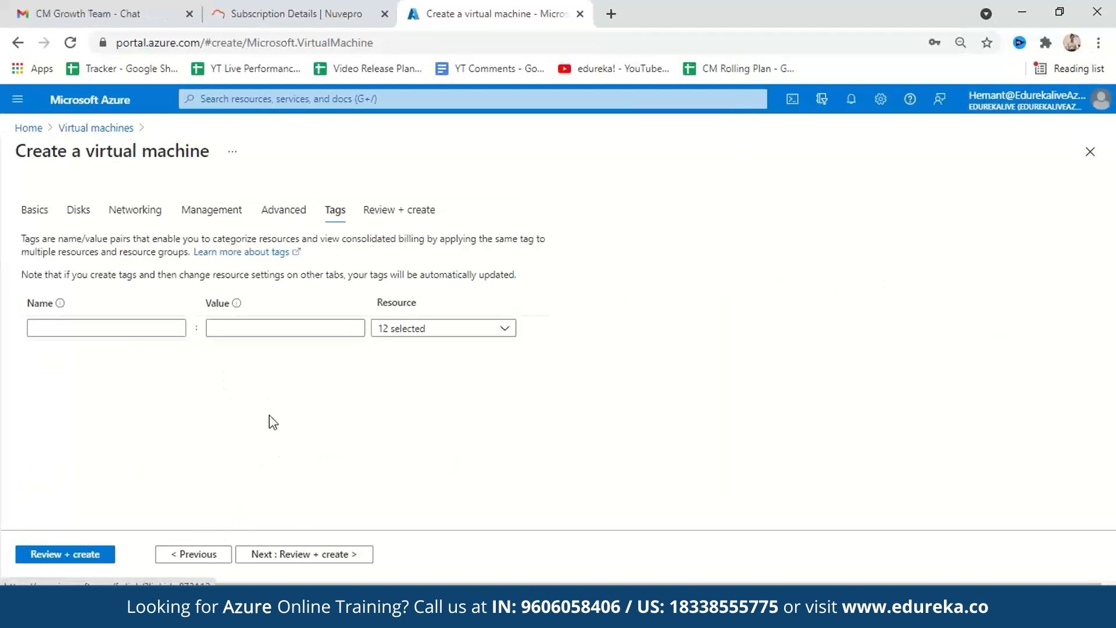
- Leave the tags empty, review the virtual machine's configuration summary and create the virtual machine
{"action": "left_click", "coordinate": [314, 554]}
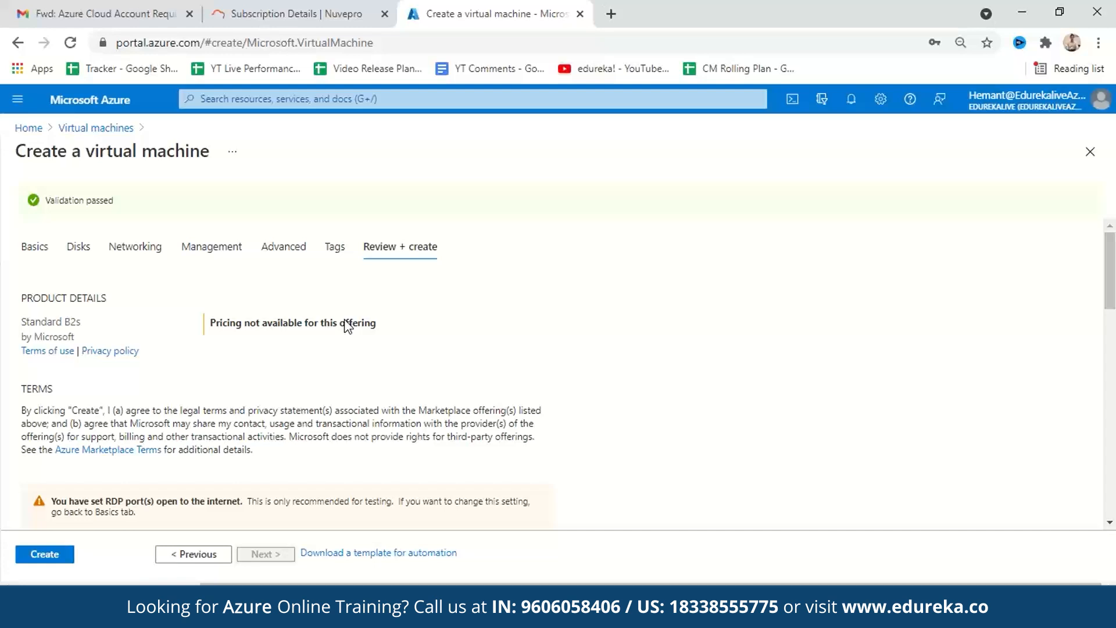
{"action": "scroll", "coordinate": [337, 325], "scroll_direction": "down", "scroll_amount": 15}
{"action": "scroll", "coordinate": [303, 384], "scroll_direction": "up", "scroll_amount": 7}
{"action": "scroll", "coordinate": [323, 360], "scroll_direction": "up", "scroll_amount": 3}
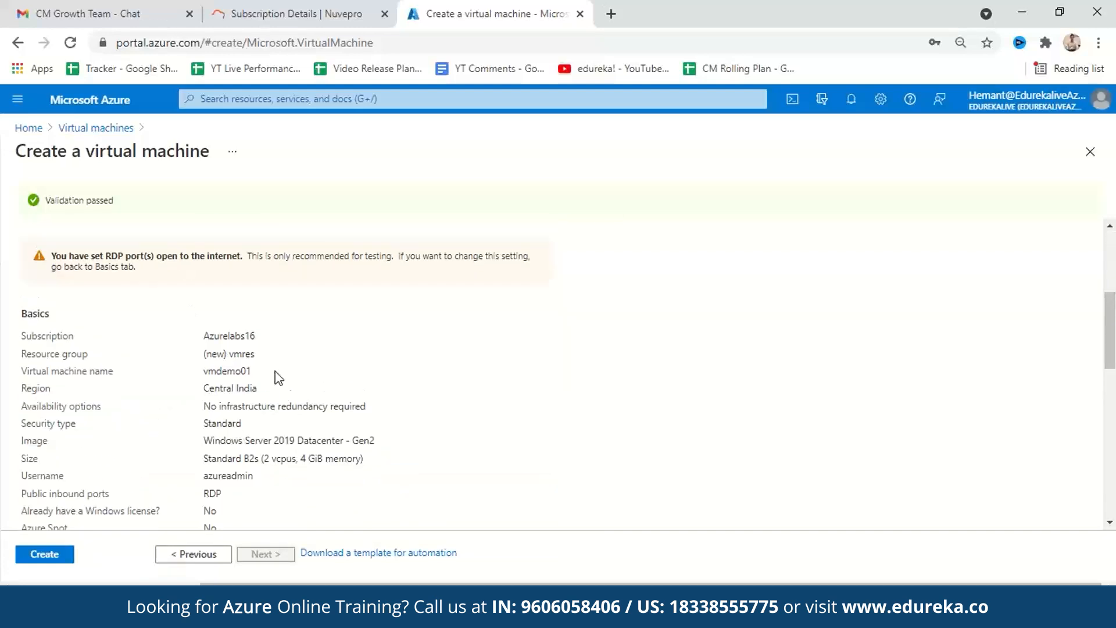
{"action": "scroll", "coordinate": [276, 377], "scroll_direction": "down", "scroll_amount": 12}
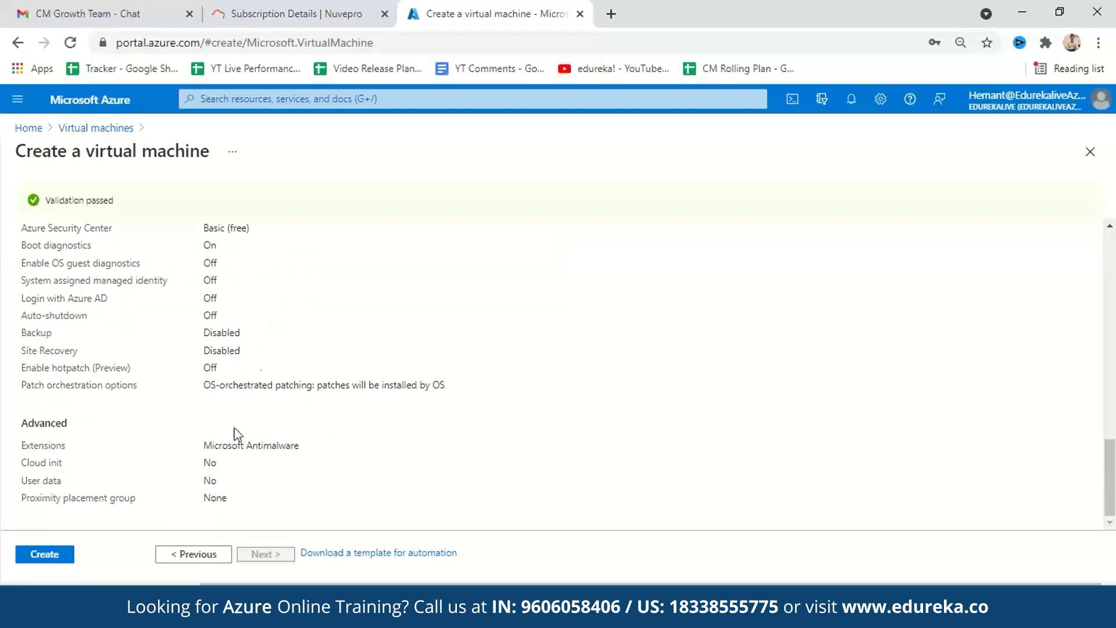
{"action": "left_click", "coordinate": [64, 557]}
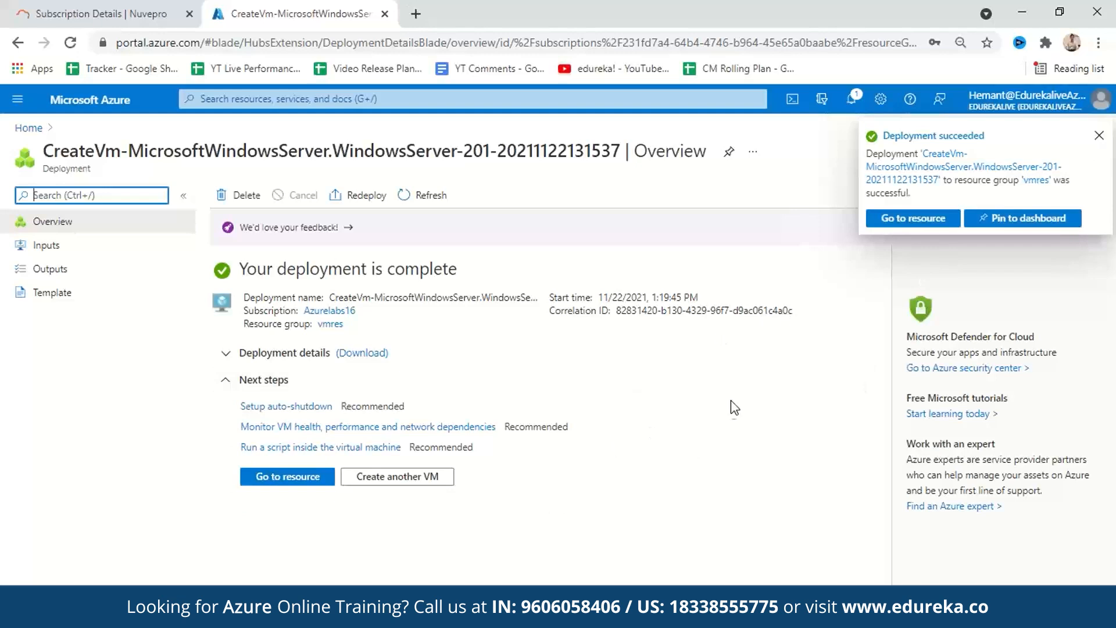
- Open the vmres resource group from the completed deployment and review the resources it contains
{"action": "left_click", "coordinate": [330, 324]}
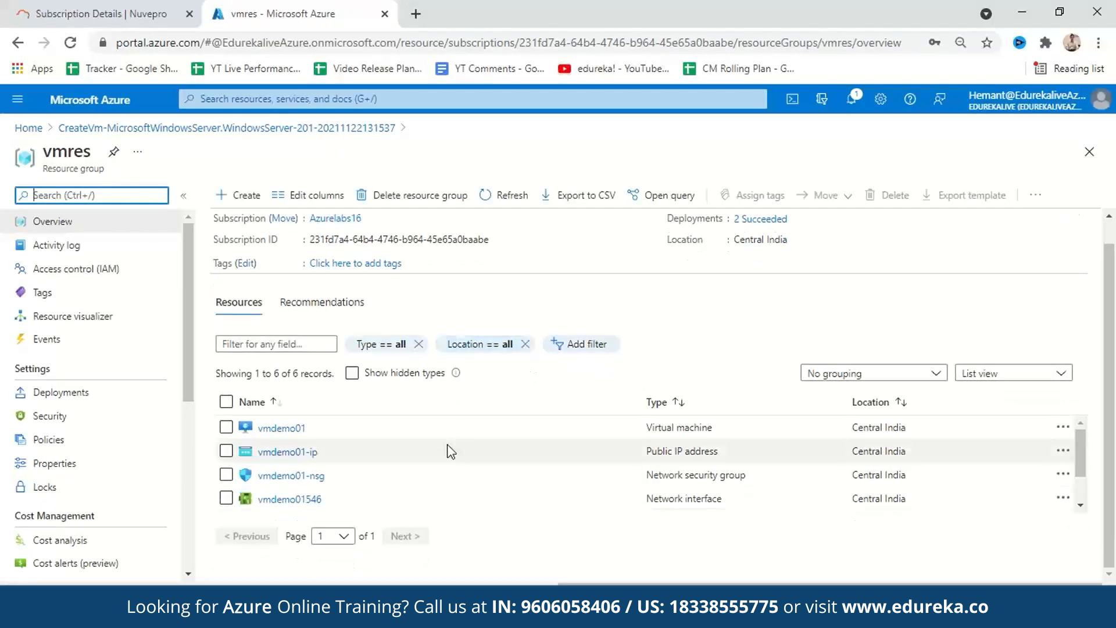
{"action": "scroll", "coordinate": [510, 471], "scroll_direction": "down", "scroll_amount": 2}
{"action": "scroll", "coordinate": [524, 474], "scroll_direction": "up", "scroll_amount": 2}
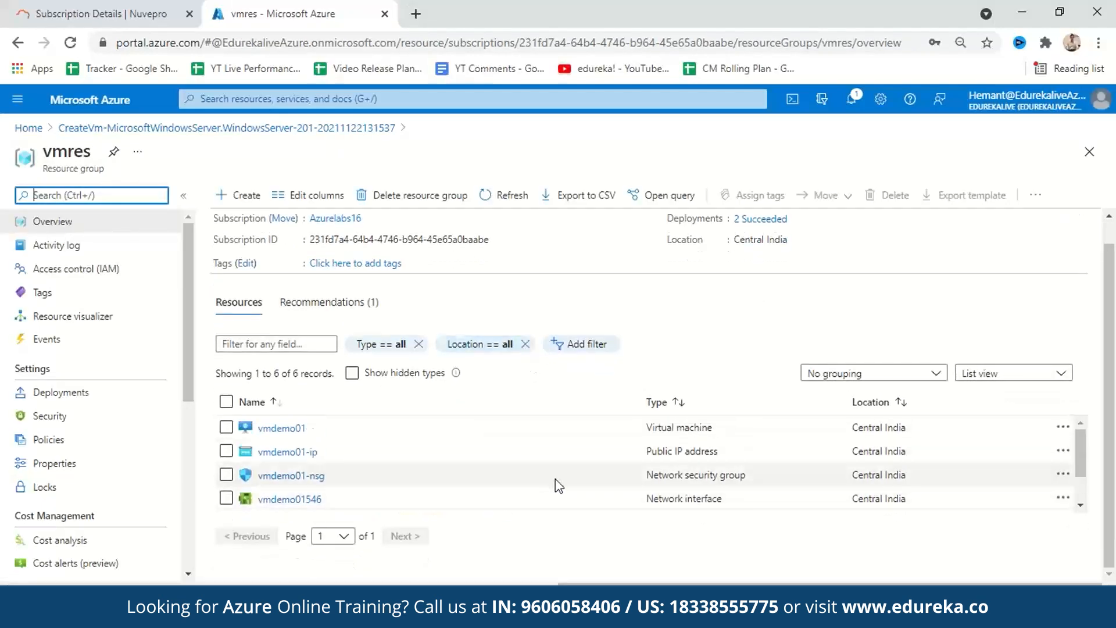
{"action": "scroll", "coordinate": [507, 476], "scroll_direction": "down", "scroll_amount": 2}
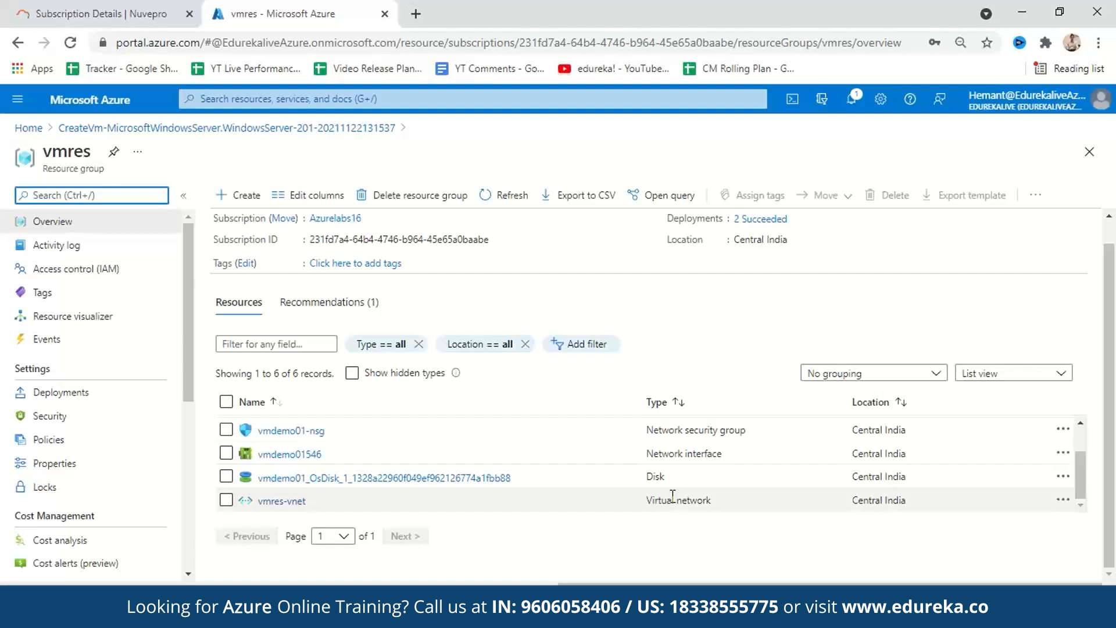
{"action": "scroll", "coordinate": [676, 480], "scroll_direction": "up", "scroll_amount": 2}
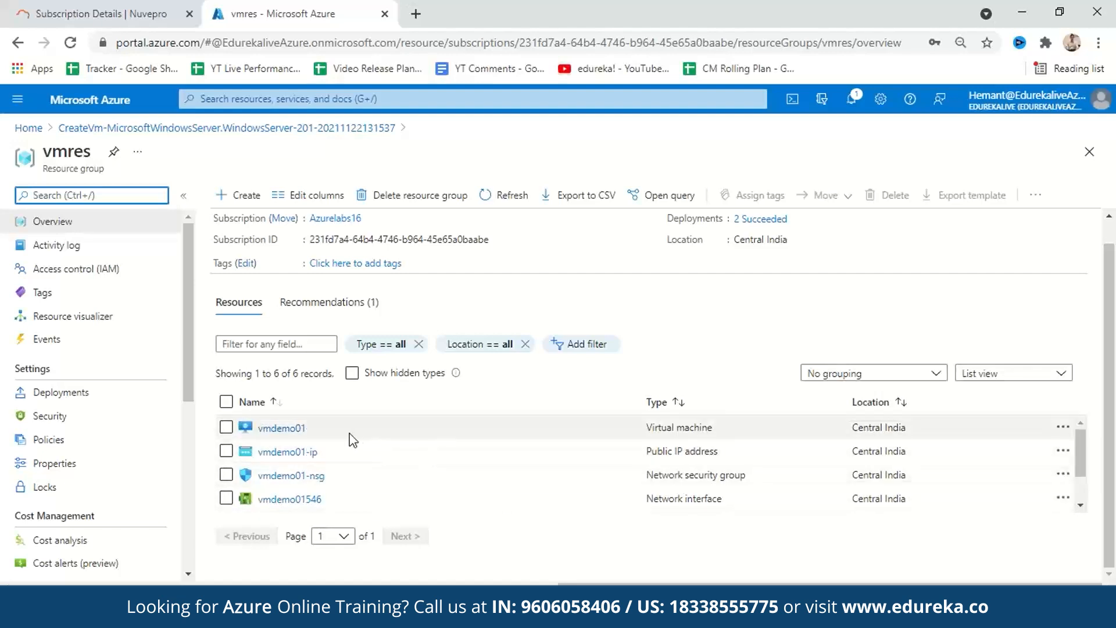
- Open the vmdemo01 virtual machine and examine its status, networking and size properties
{"action": "left_click", "coordinate": [283, 431]}
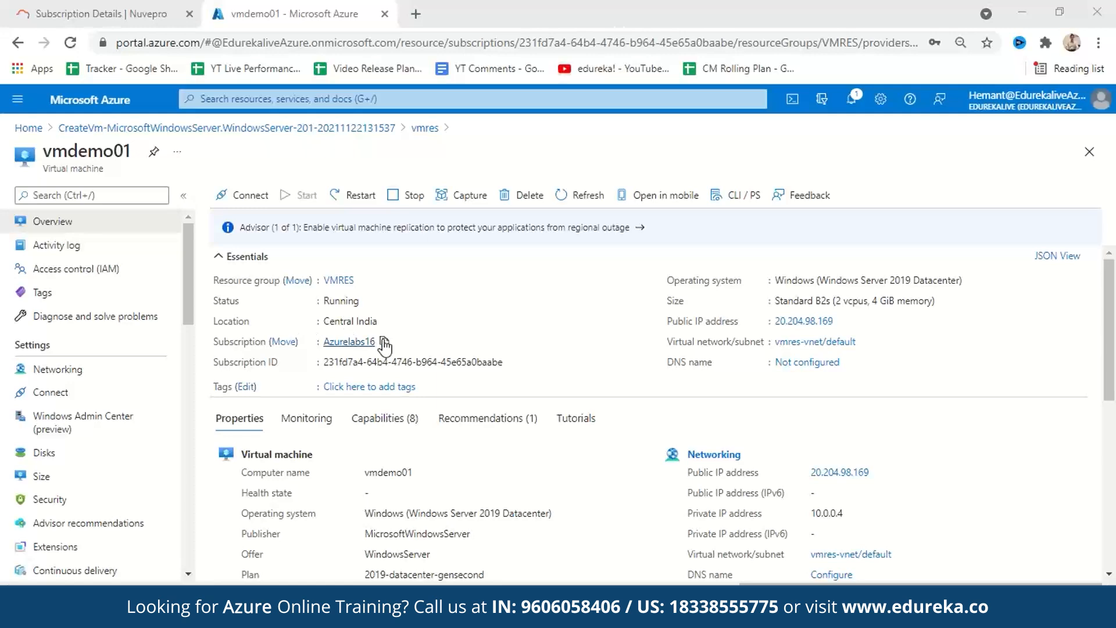
{"action": "scroll", "coordinate": [782, 374], "scroll_direction": "down", "scroll_amount": 1}
{"action": "scroll", "coordinate": [790, 402], "scroll_direction": "down", "scroll_amount": 2}
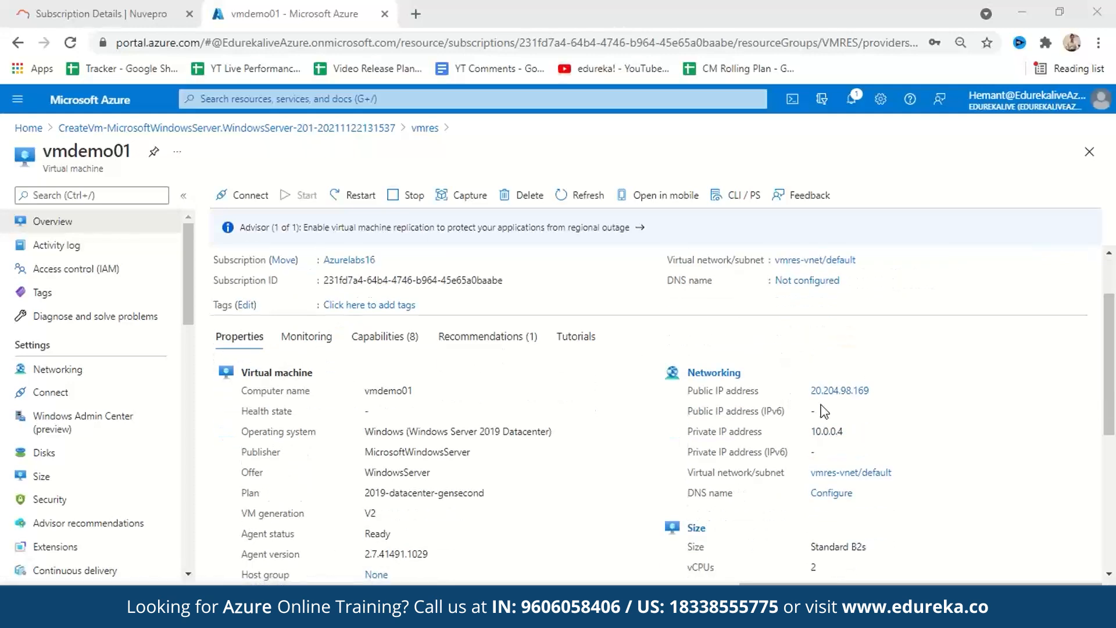
{"action": "scroll", "coordinate": [840, 392], "scroll_direction": "up", "scroll_amount": 3}
{"action": "scroll", "coordinate": [853, 474], "scroll_direction": "down", "scroll_amount": 2}
{"action": "scroll", "coordinate": [843, 482], "scroll_direction": "up", "scroll_amount": 3}
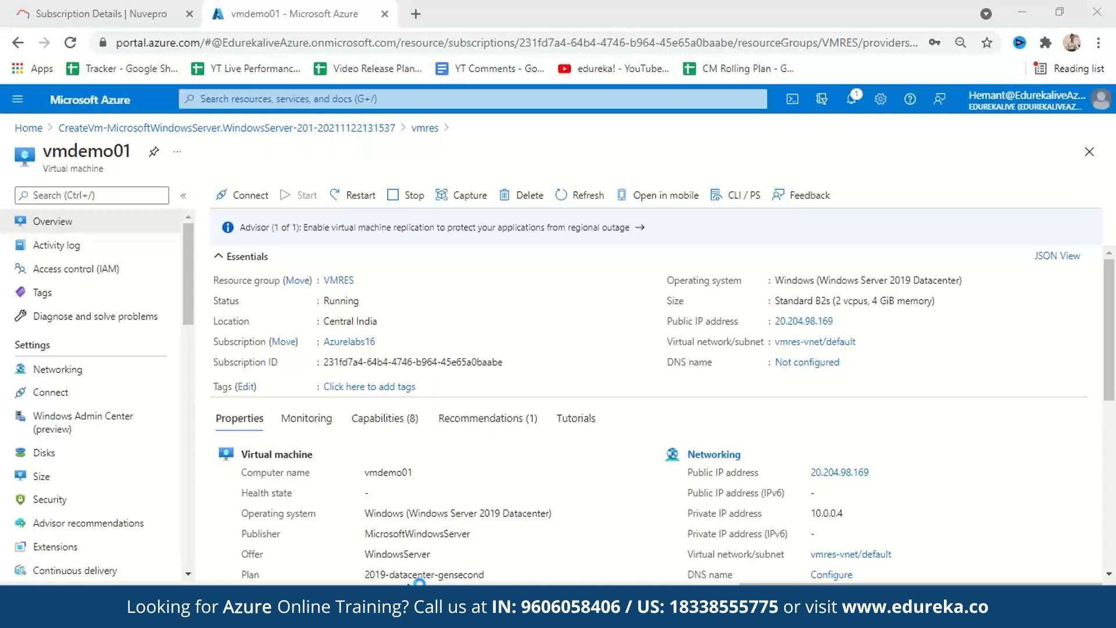
- Download the RDP file for vmdemo01 using its public IP address and port 3389, and return to the machine's overview
{"action": "left_click", "coordinate": [420, 605]}
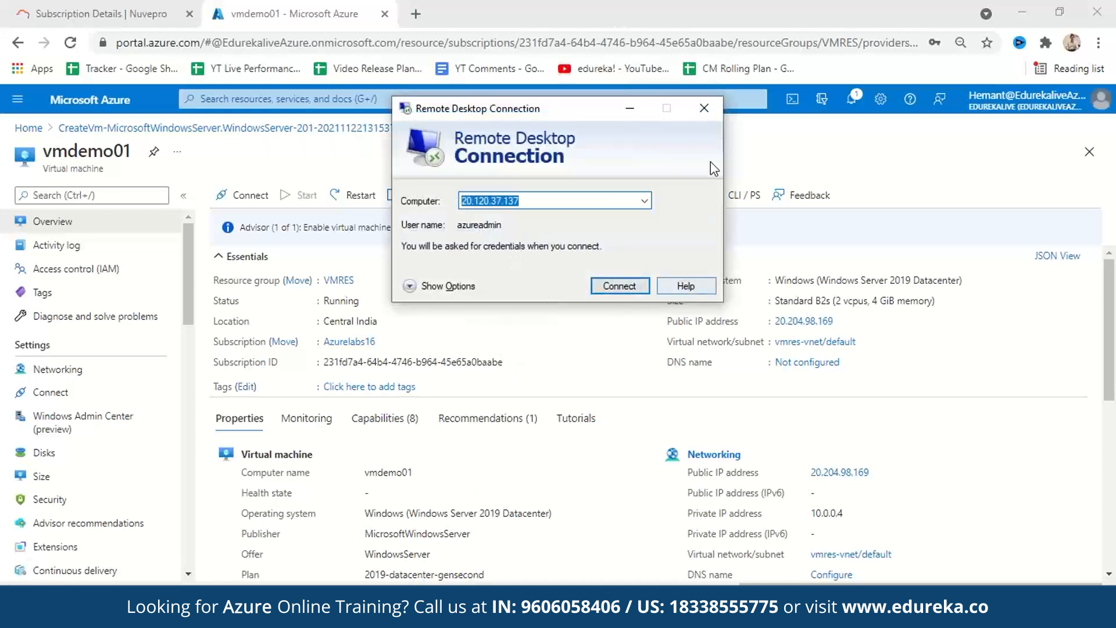
{"action": "left_click", "coordinate": [704, 109]}
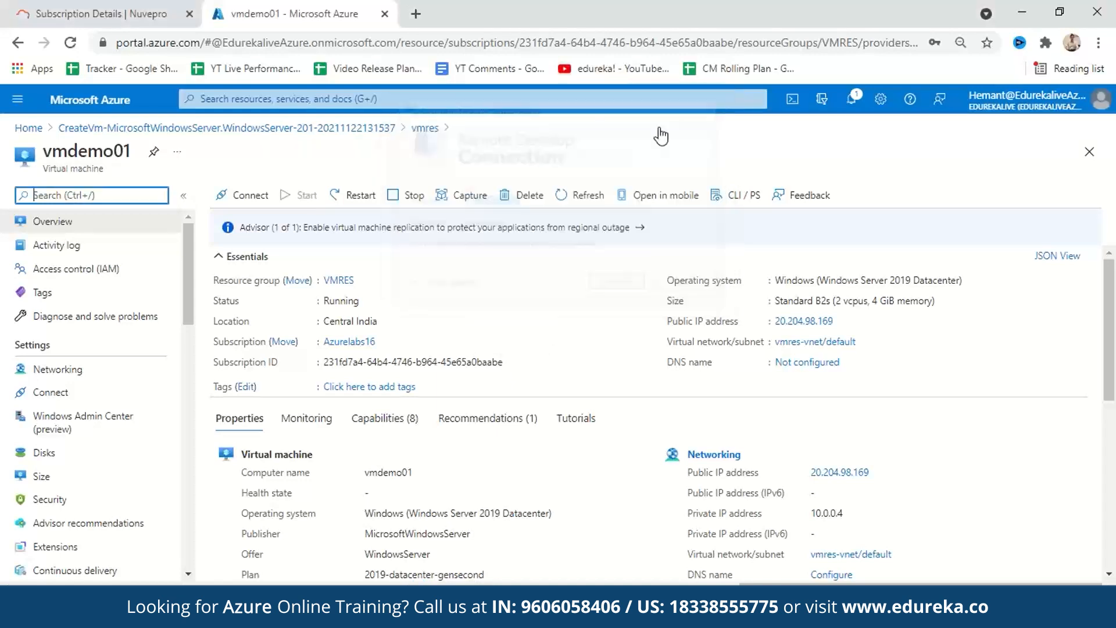
{"action": "left_click", "coordinate": [249, 195]}
{"action": "left_click", "coordinate": [261, 225]}
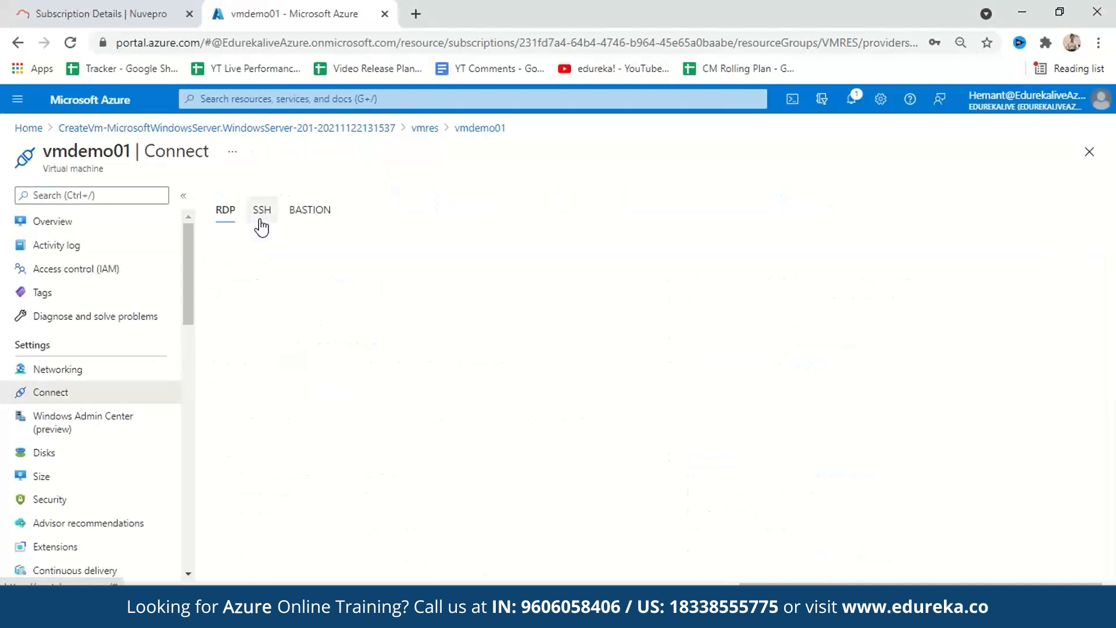
{"action": "left_click", "coordinate": [303, 419]}
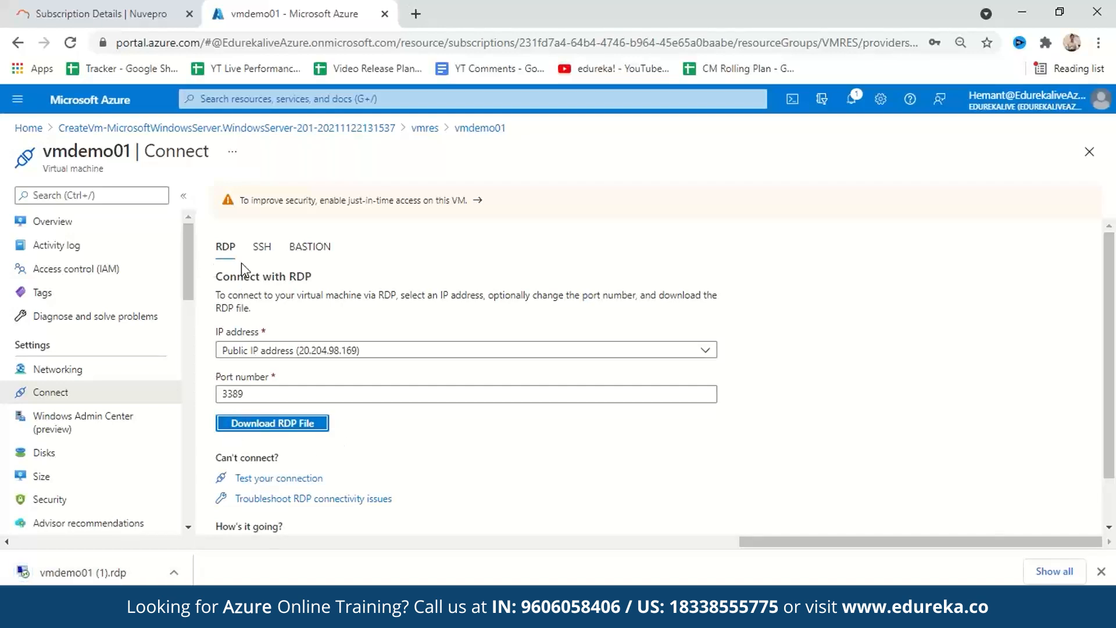
{"action": "left_click", "coordinate": [58, 221]}
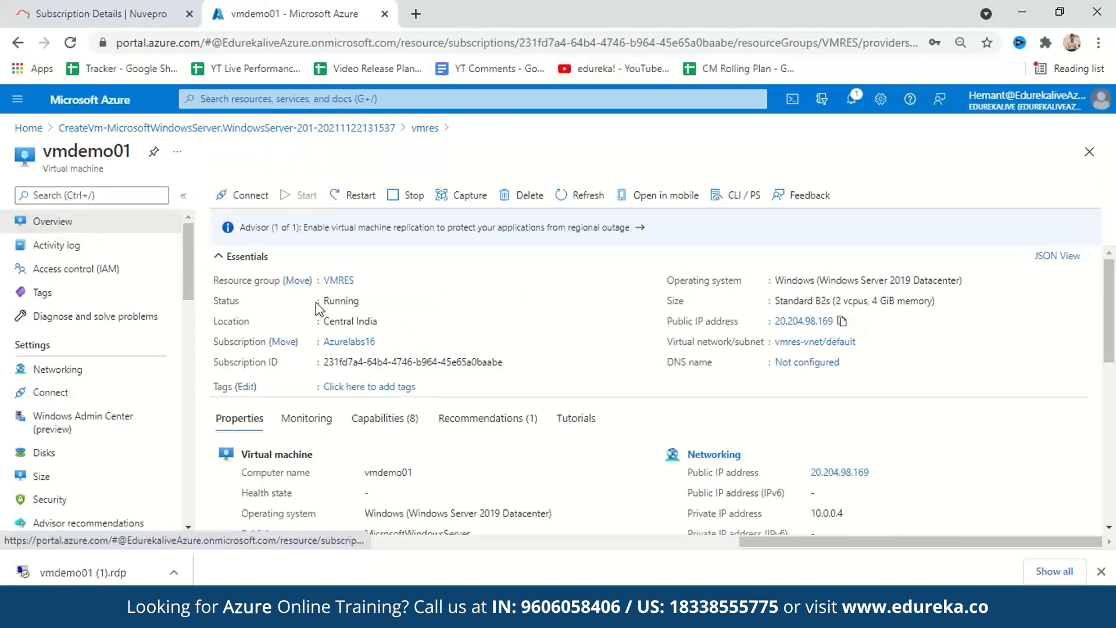
- Open the downloaded RDP file and connect to vmdemo01 as azureadmin, entering the account password and accepting the connection
{"action": "left_click", "coordinate": [126, 571]}
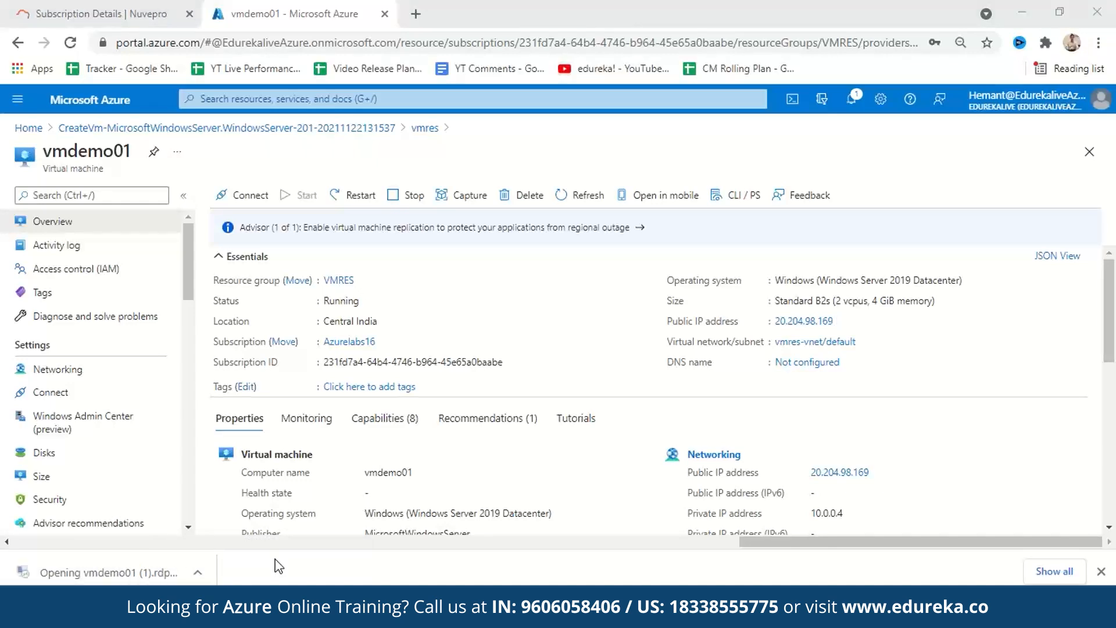
{"action": "left_click", "coordinate": [667, 394]}
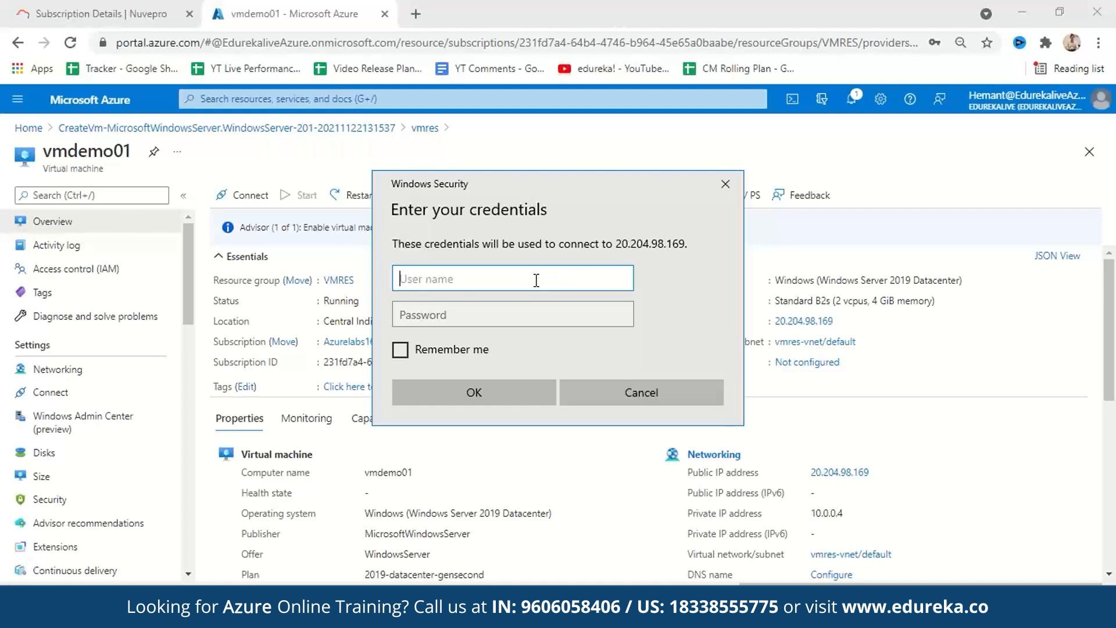
{"action": "type", "text": "azureadmin"}
{"action": "key", "text": "Tab"}
{"action": "type", "text": "**************"}
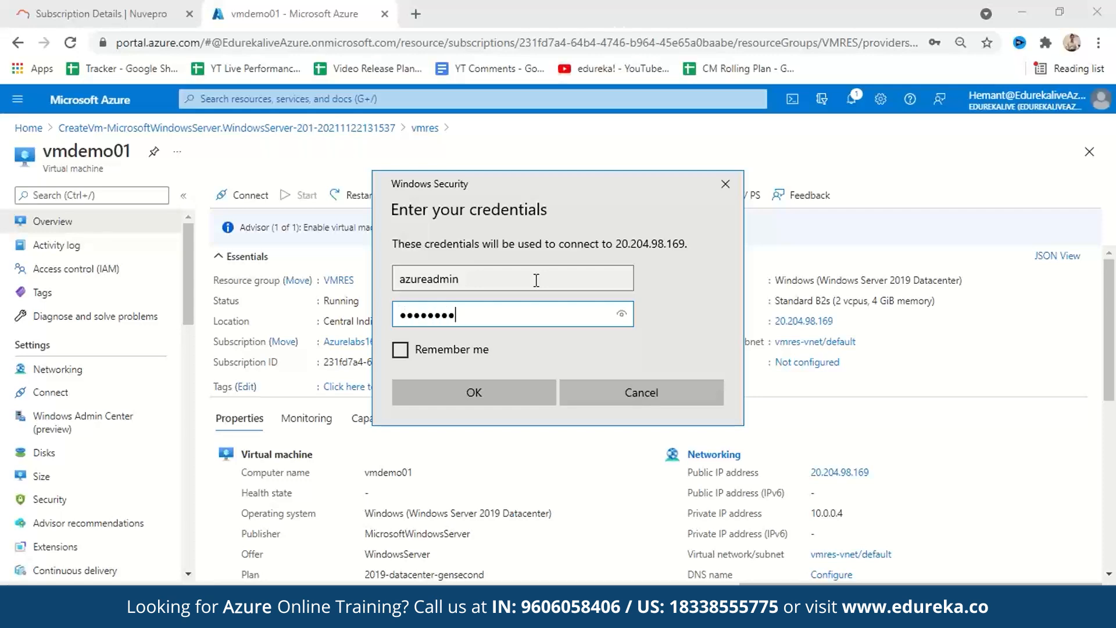
{"action": "left_click", "coordinate": [545, 385]}
{"action": "left_click", "coordinate": [617, 435]}
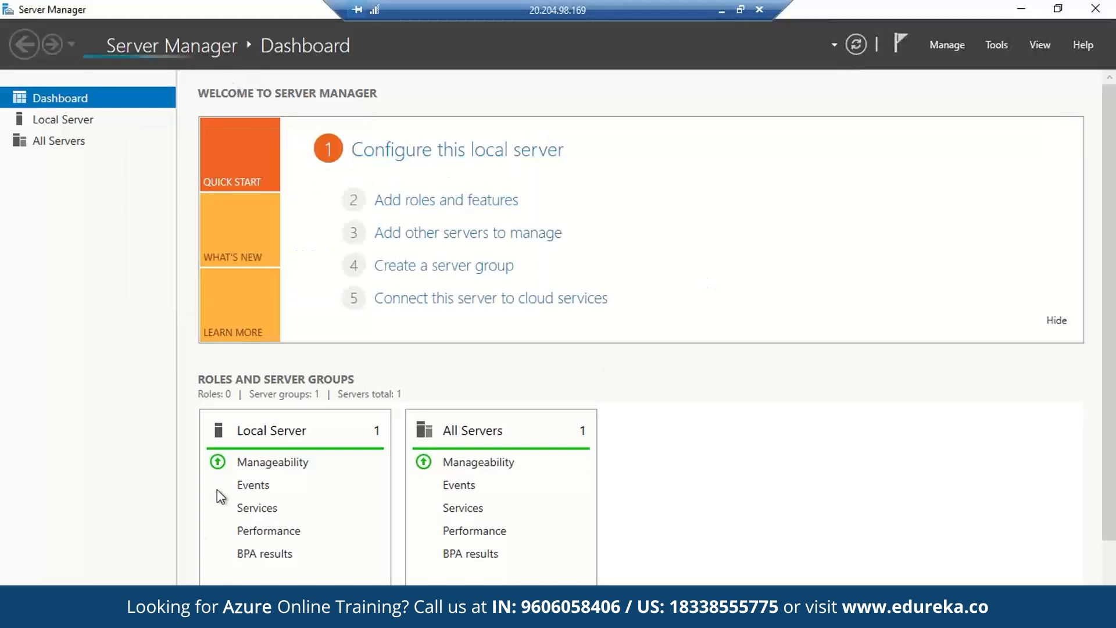
- View the Local Server properties in Server Manager on the remote machine, and minimize the window
{"action": "left_click", "coordinate": [1021, 8]}
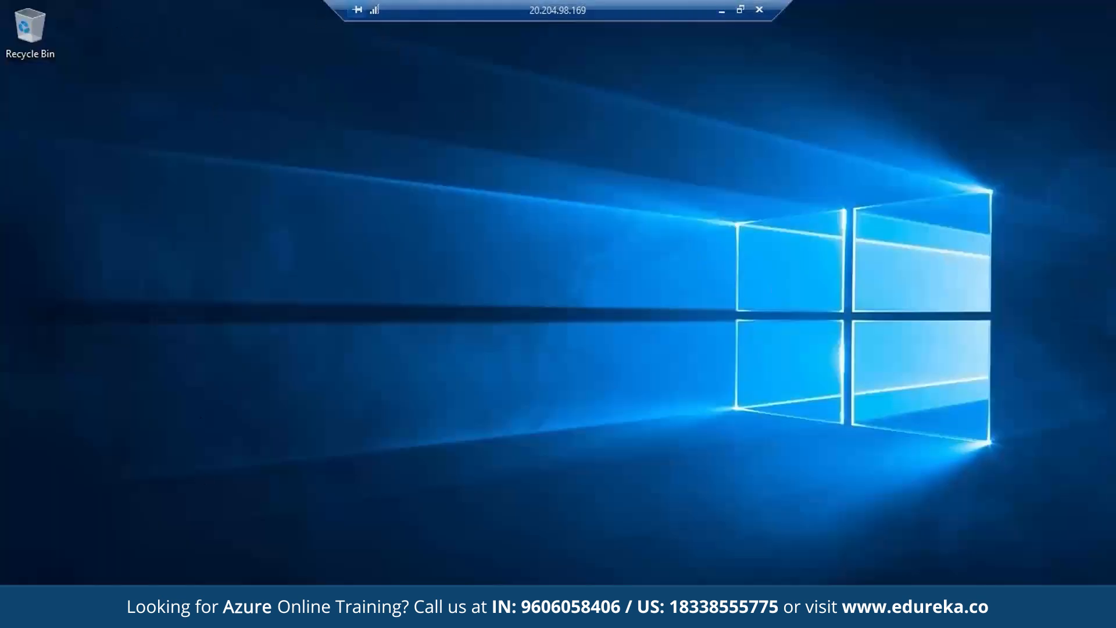
{"action": "left_click", "coordinate": [216, 611]}
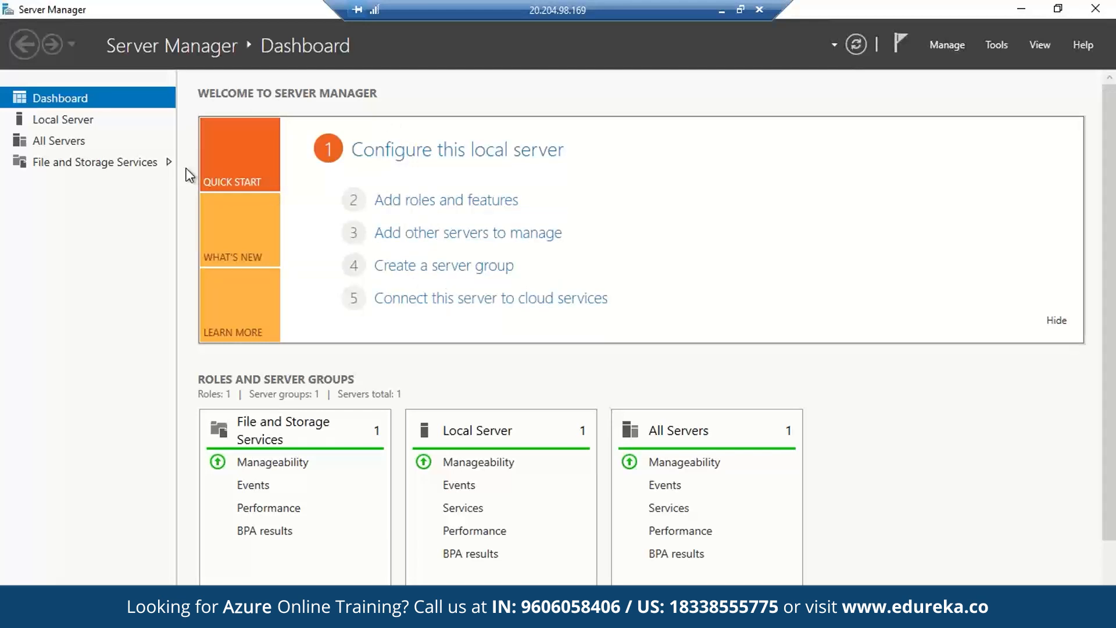
{"action": "left_click", "coordinate": [77, 122]}
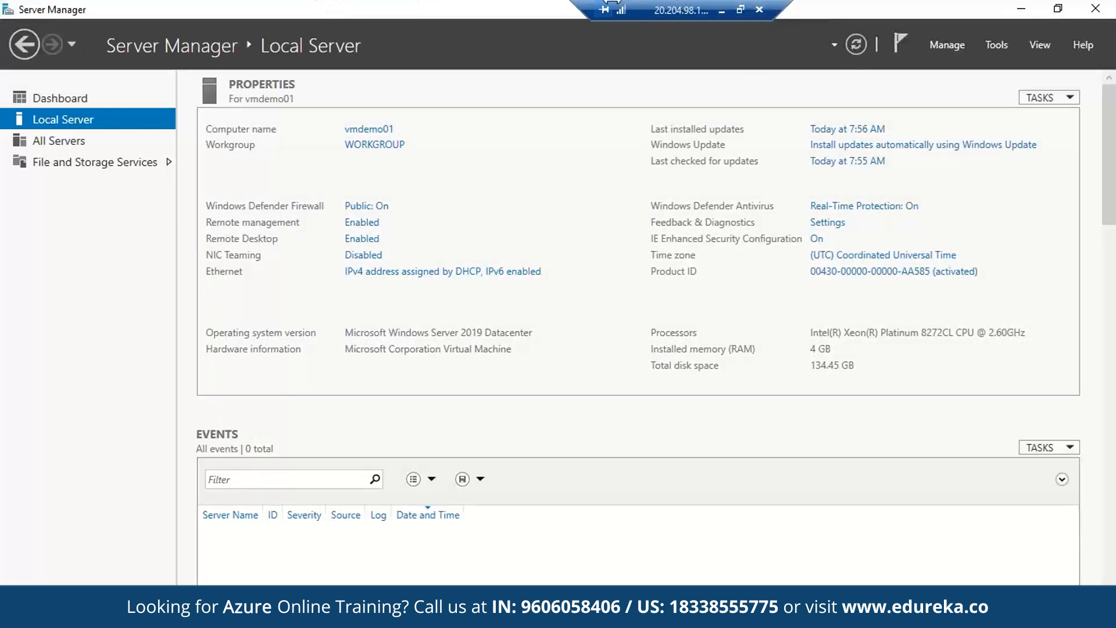
{"action": "left_click", "coordinate": [1021, 9]}
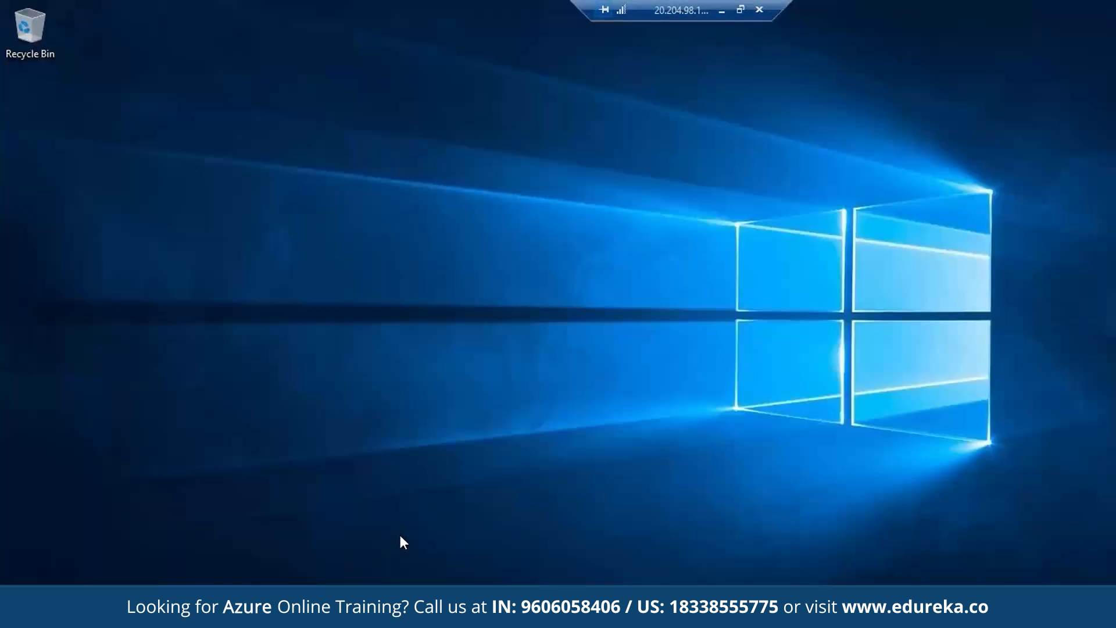
- Check the drives under This PC in File Explorer on the remote machine, and disconnect the remote session
{"action": "key", "text": "super+e"}
{"action": "left_click", "coordinate": [169, 262]}
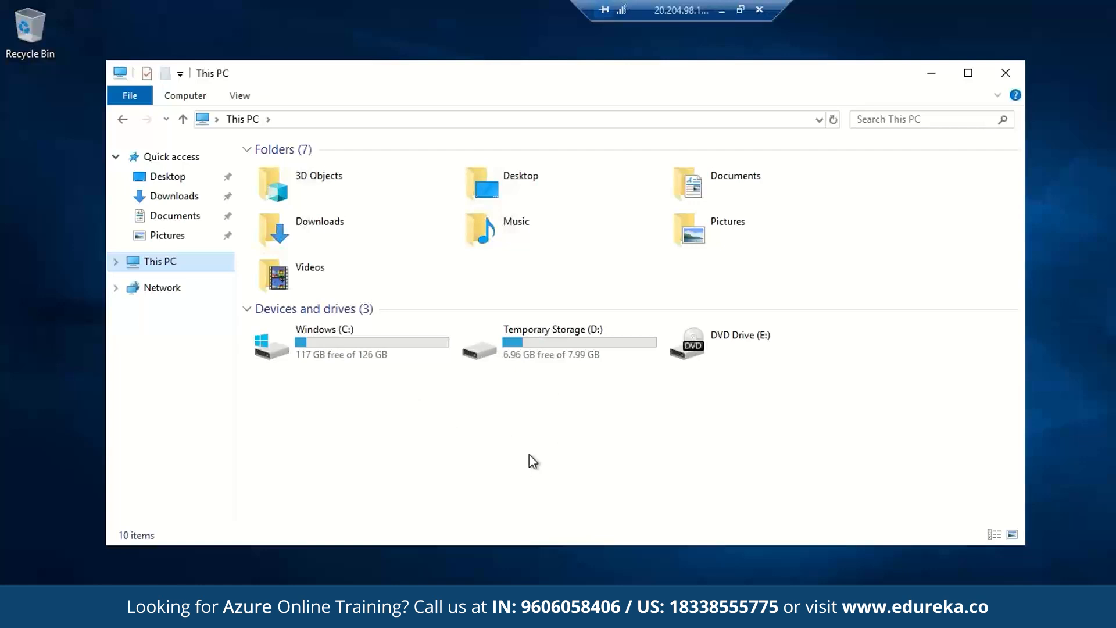
{"action": "left_click", "coordinate": [1006, 73]}
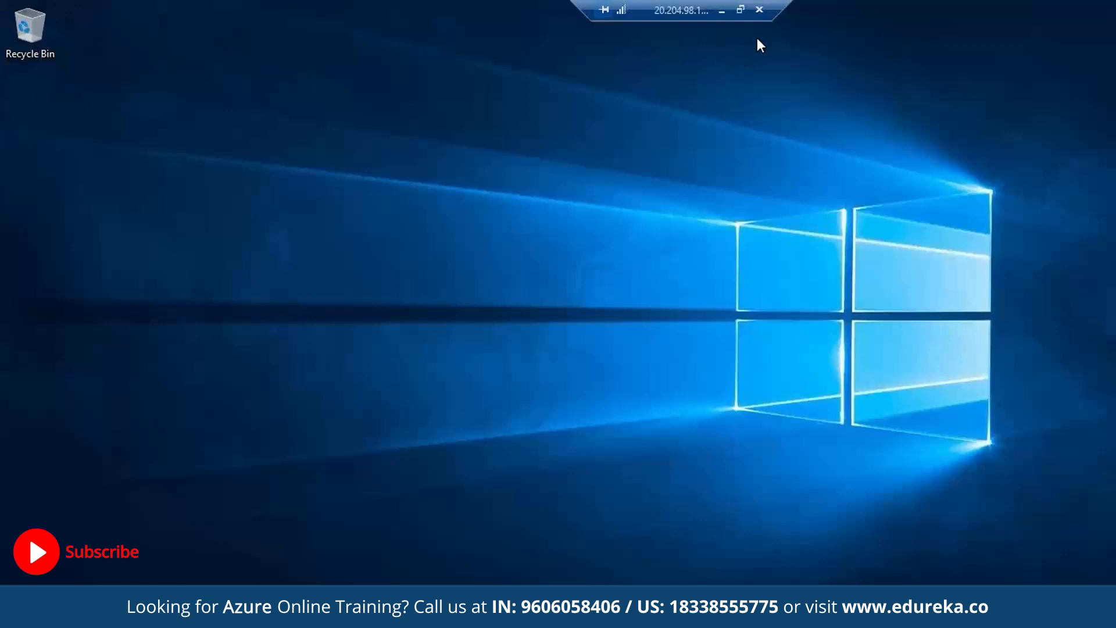
{"action": "left_click", "coordinate": [759, 9]}
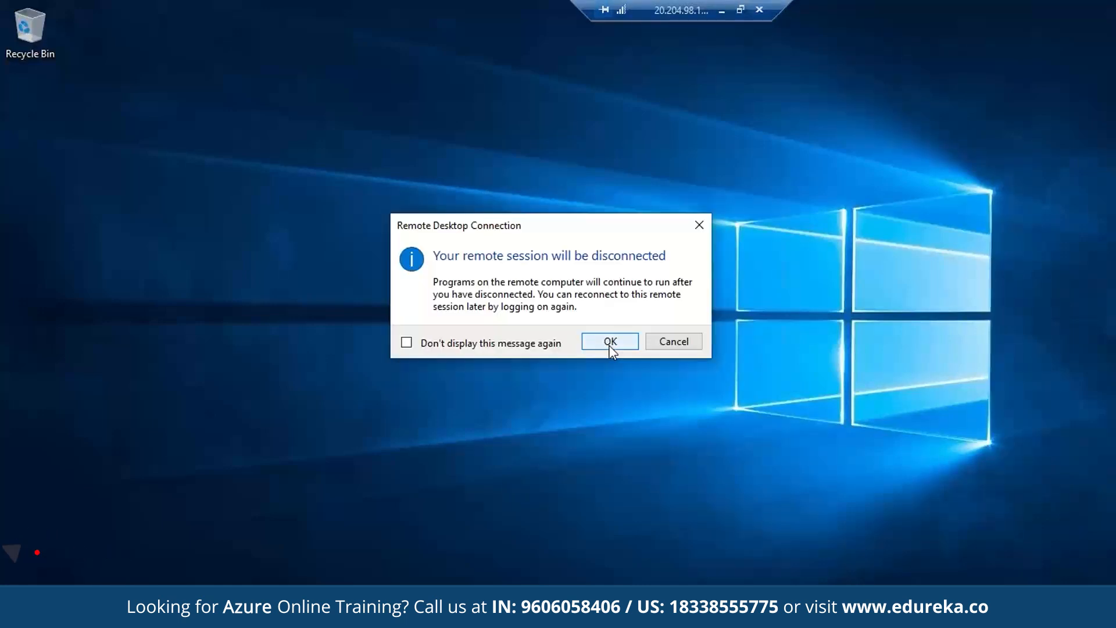
{"action": "left_click", "coordinate": [608, 341]}
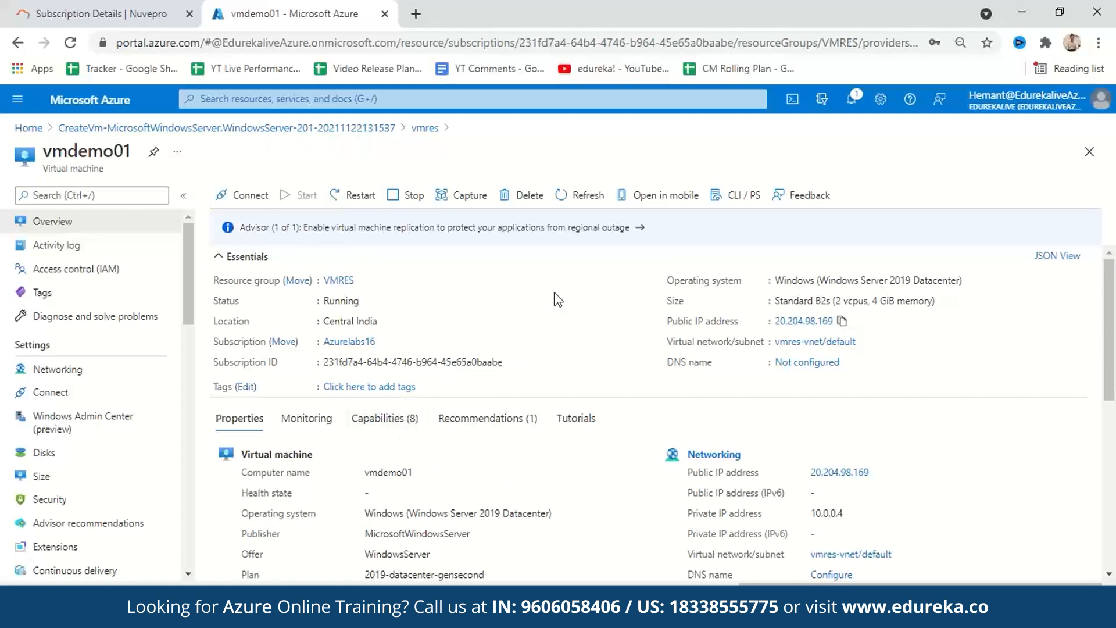
- Stop vmdemo01 without reserving its public IP address, and delete the virtual machine
{"action": "left_click", "coordinate": [399, 197]}
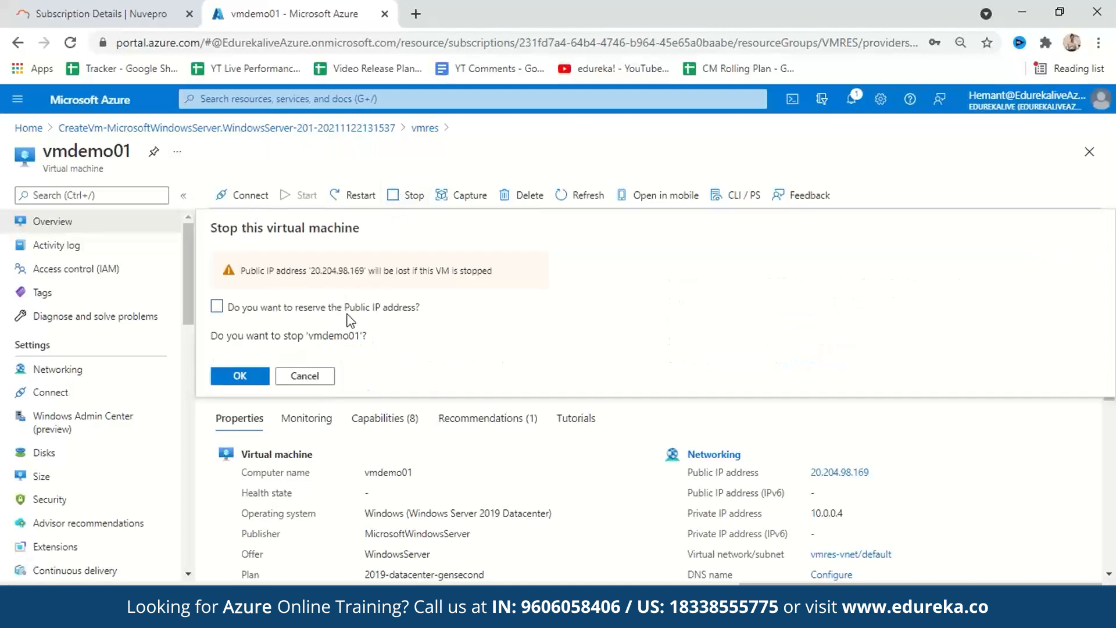
{"action": "left_click", "coordinate": [247, 377]}
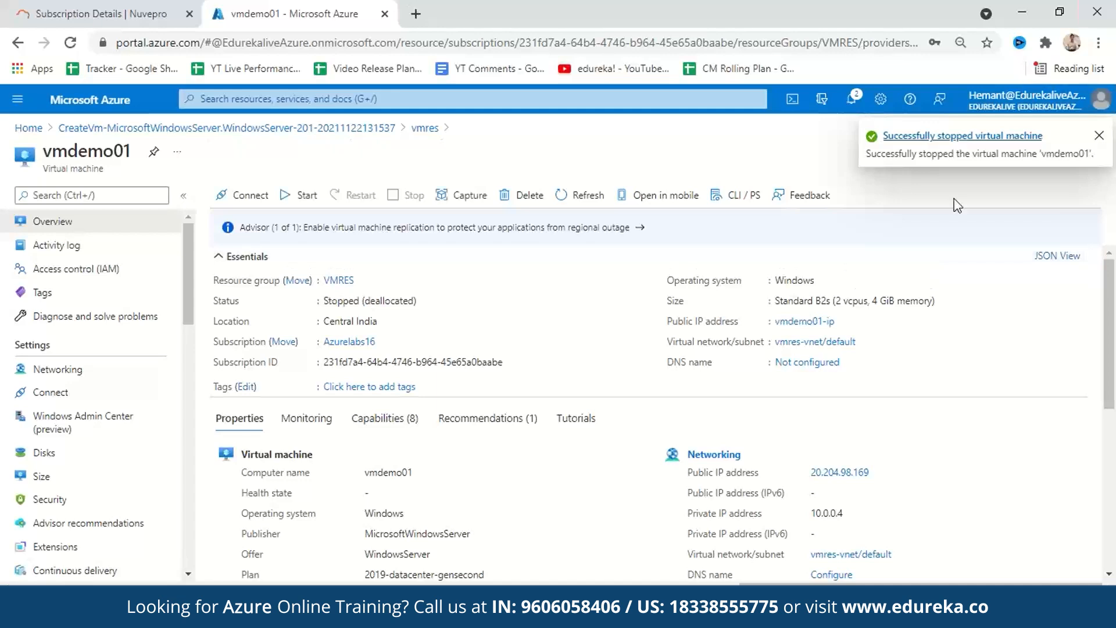
{"action": "left_click", "coordinate": [525, 197]}
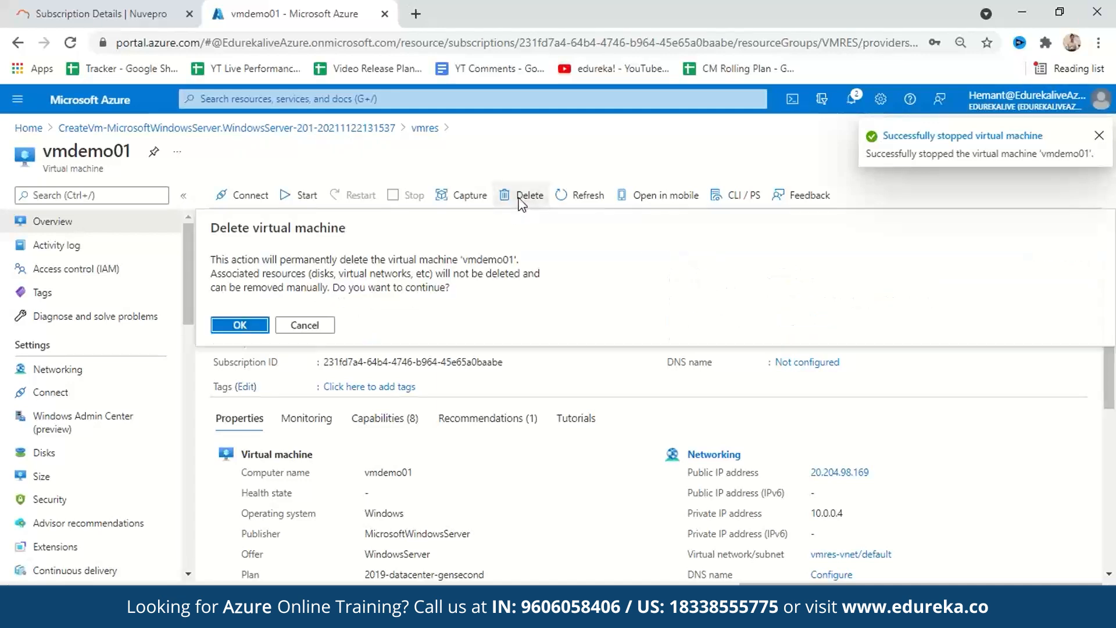
{"action": "double_click", "coordinate": [241, 324]}
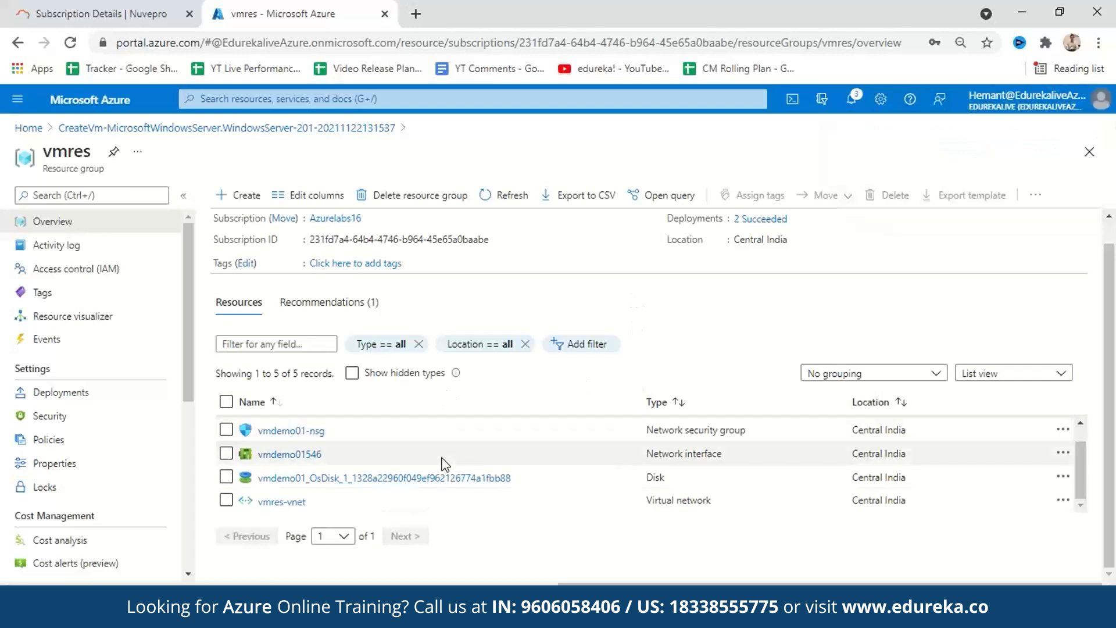
- Review the resources remaining in the vmres resource group and delete the group, confirming with the name vmres
{"action": "scroll", "coordinate": [514, 470], "scroll_direction": "down", "scroll_amount": 1}
{"action": "scroll", "coordinate": [514, 473], "scroll_direction": "up", "scroll_amount": 1}
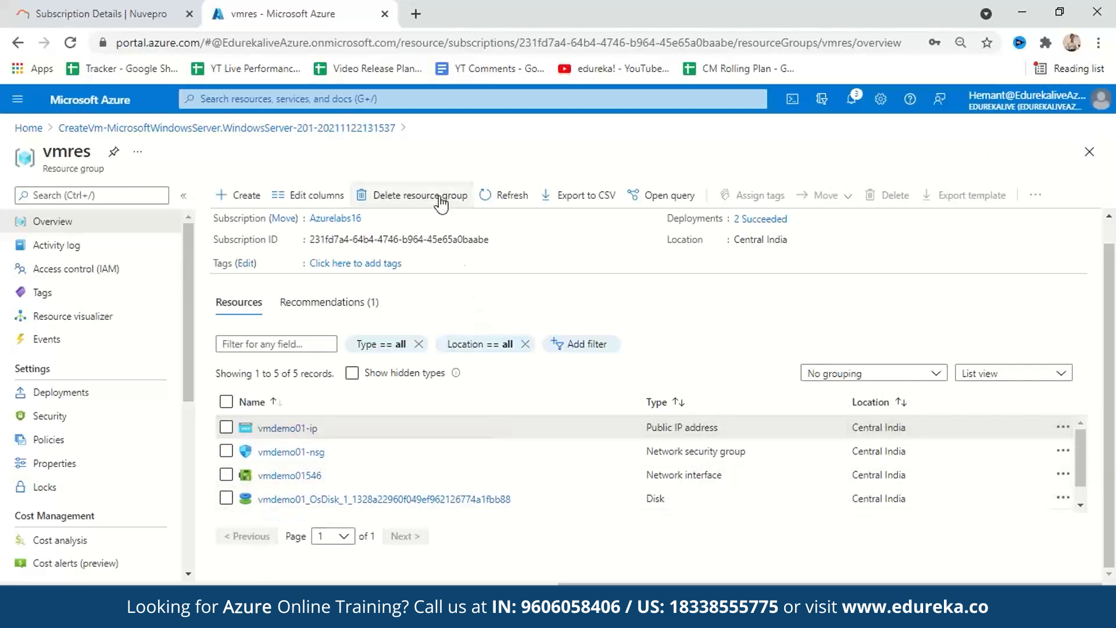
{"action": "left_click", "coordinate": [401, 197]}
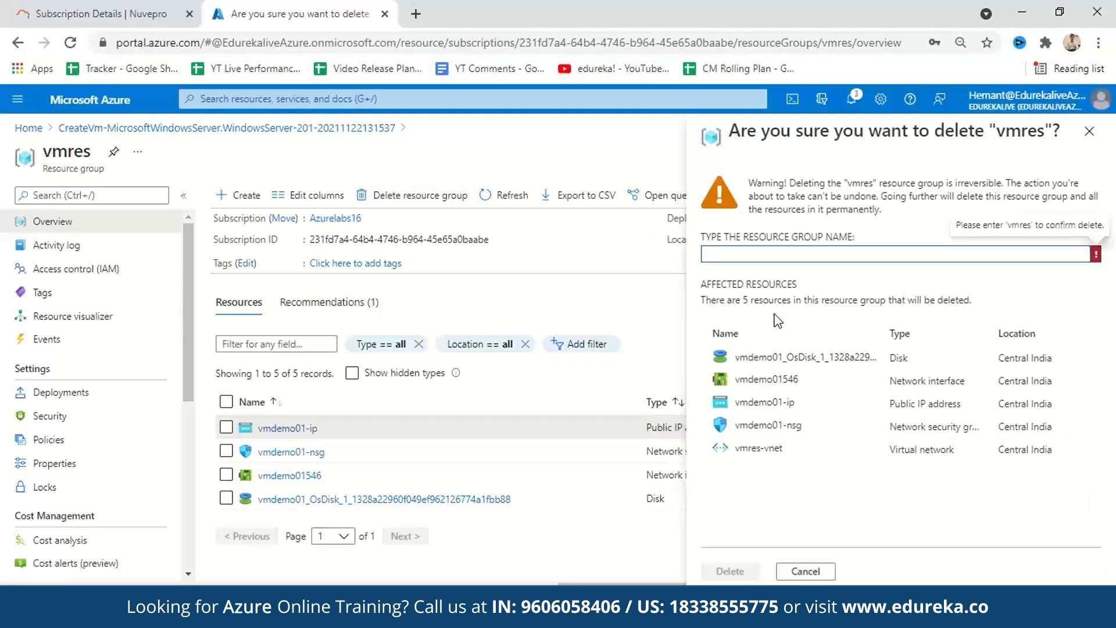
{"action": "type", "text": "vmres"}
{"action": "left_click", "coordinate": [747, 571]}
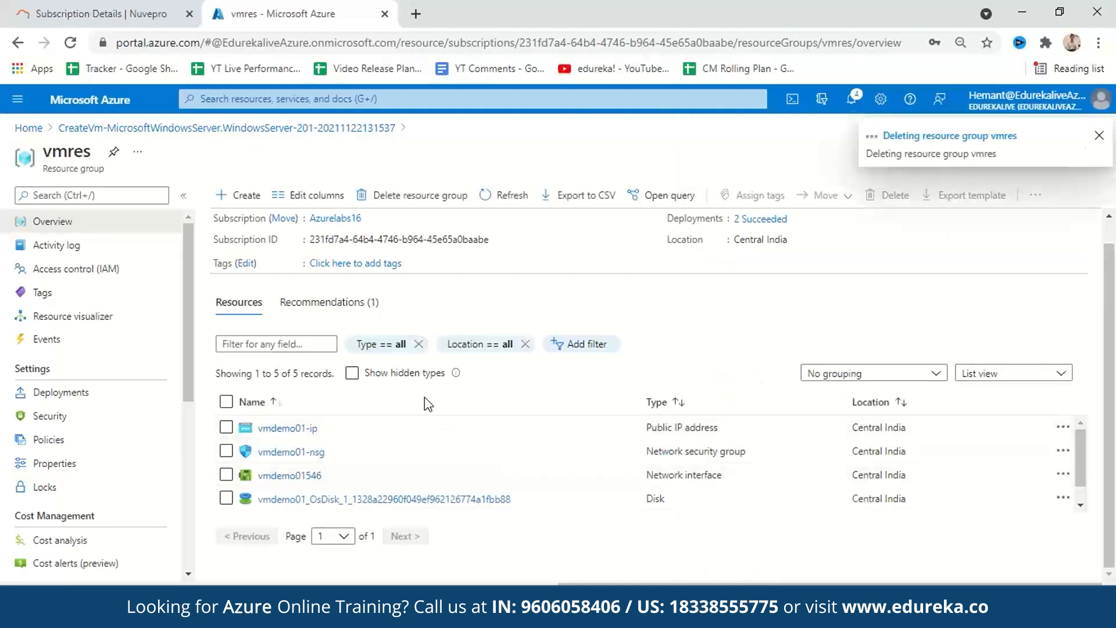
- Check the notifications for the resource group deletion, open vmres from the recent resources, and return to the Azure portal home page
{"action": "left_click", "coordinate": [429, 373]}
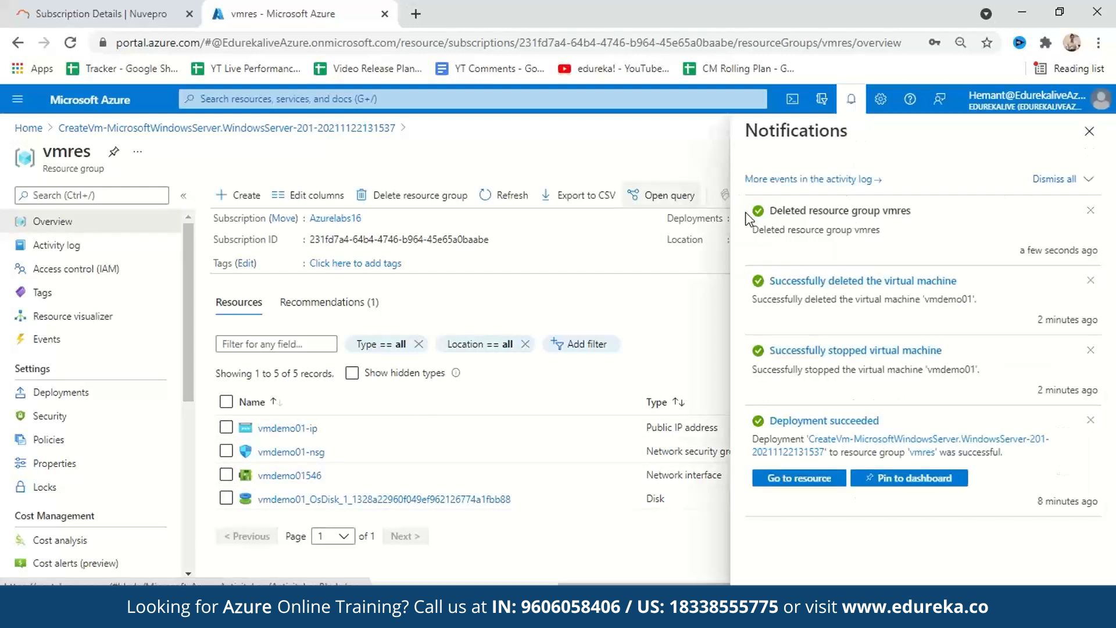
{"action": "left_click", "coordinate": [29, 129]}
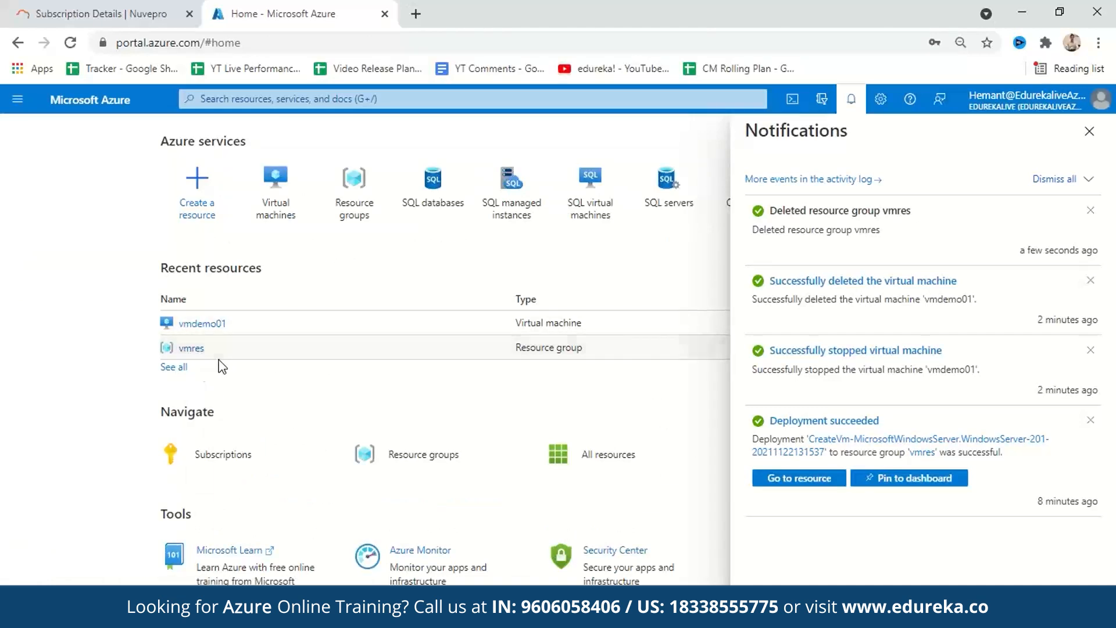
{"action": "left_click", "coordinate": [188, 349]}
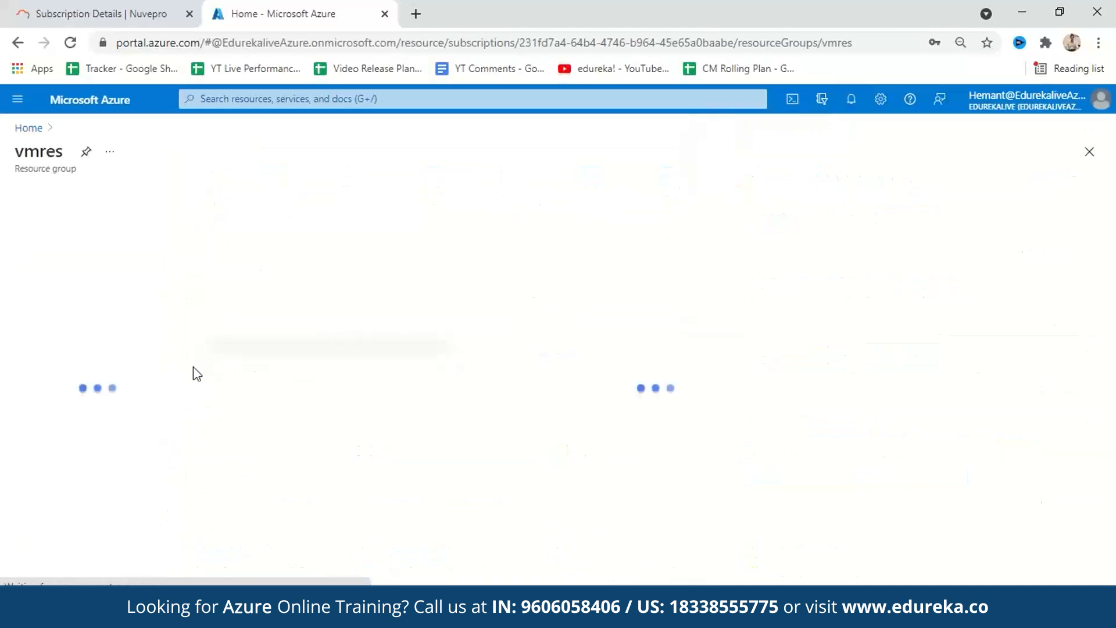
{"action": "left_click", "coordinate": [124, 105]}
{"action": "left_click", "coordinate": [227, 44]}
{"action": "key", "text": "Return"}
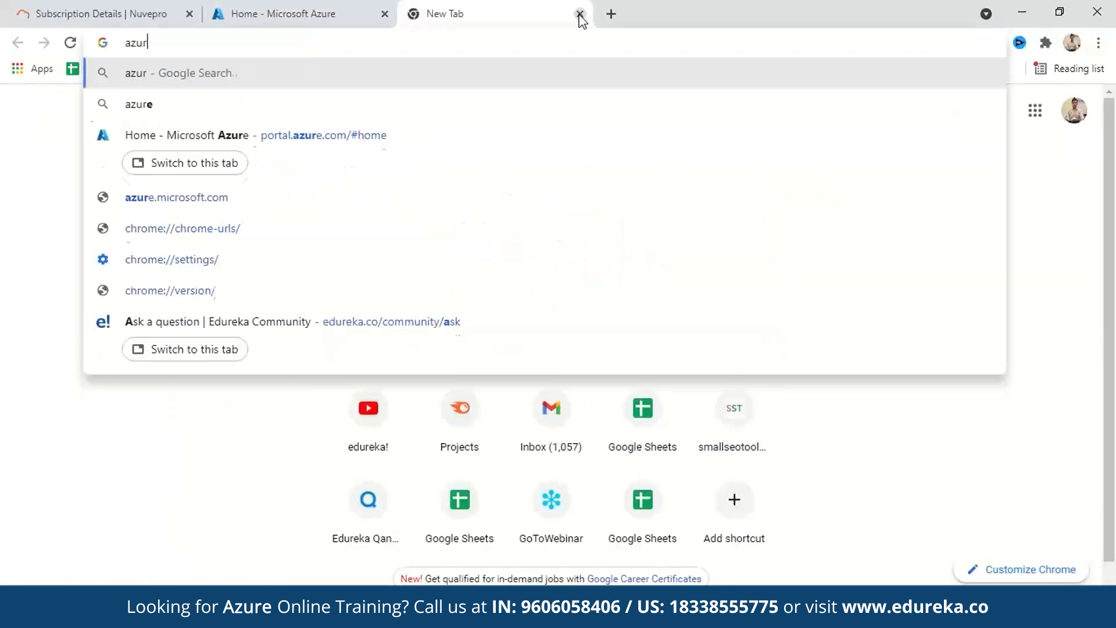
- Search the web for azure virtual machine pricing and open the Windows Virtual Machines Pricing page on the Microsoft Azure site
{"action": "type", "text": "e virtual"}
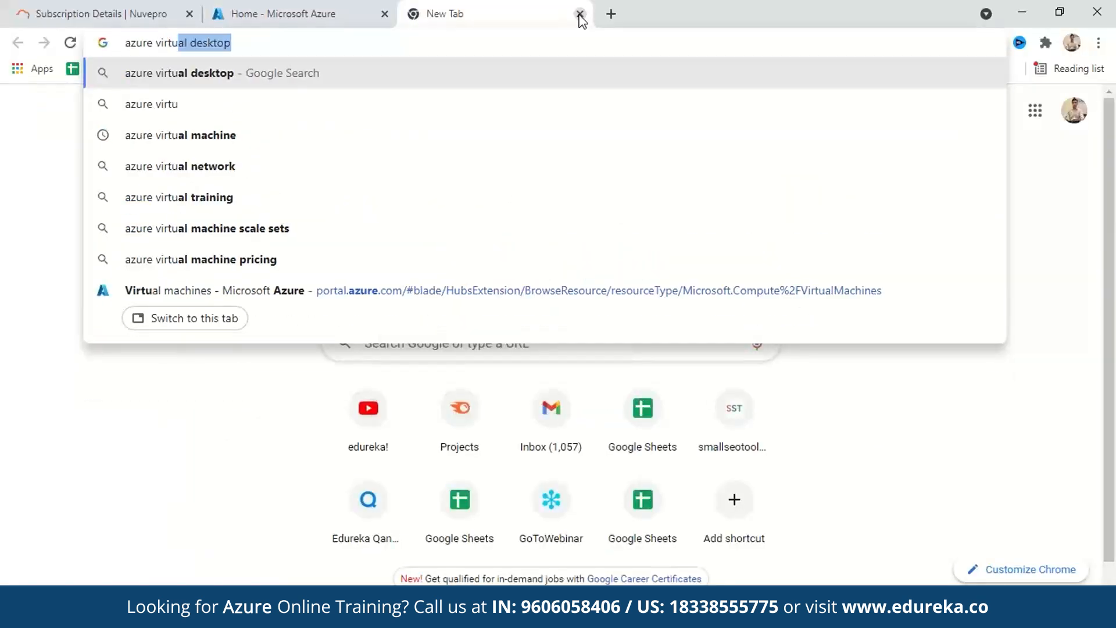
{"action": "left_click", "coordinate": [241, 257]}
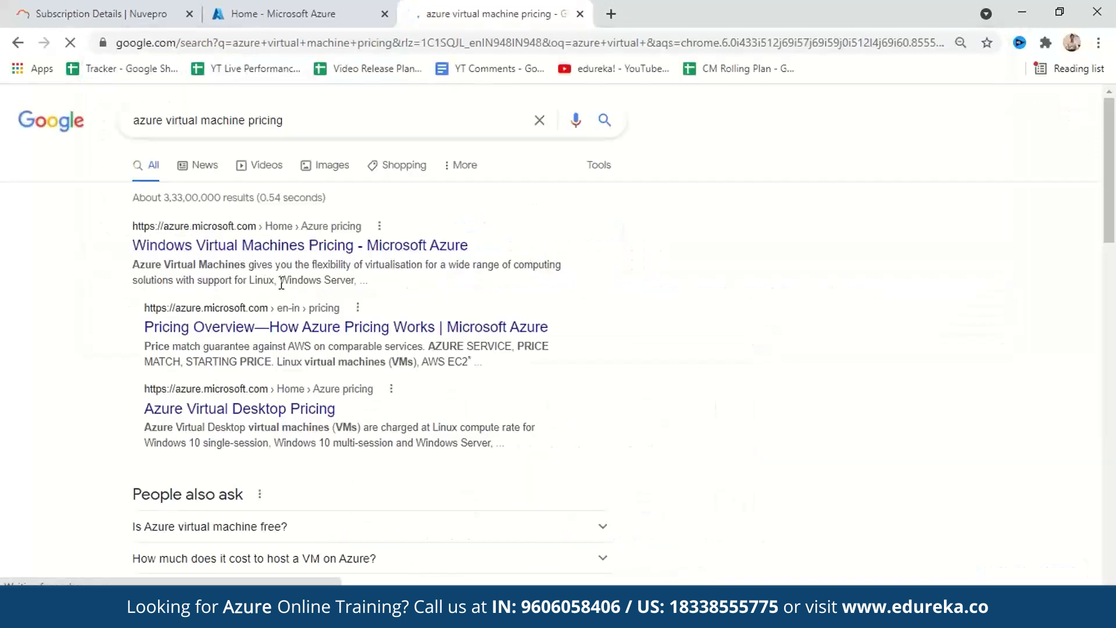
{"action": "left_click", "coordinate": [245, 247]}
{"action": "scroll", "coordinate": [905, 343], "scroll_direction": "down", "scroll_amount": 10}
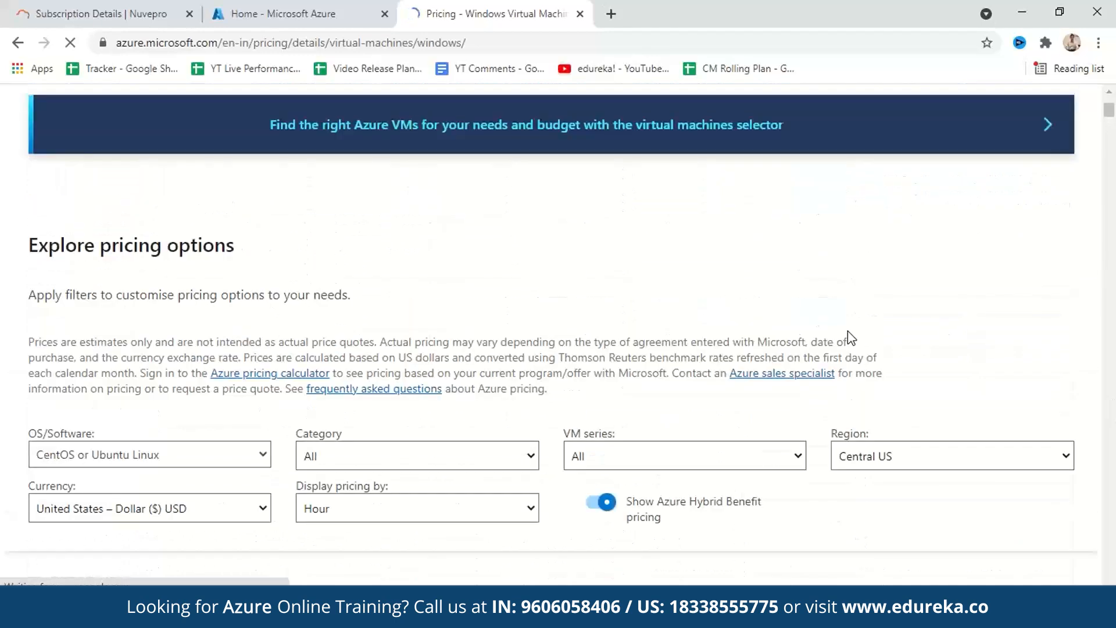
- Look through the OS/Software and Category options in the filters under Explore pricing options
{"action": "scroll", "coordinate": [341, 331], "scroll_direction": "up", "scroll_amount": 2}
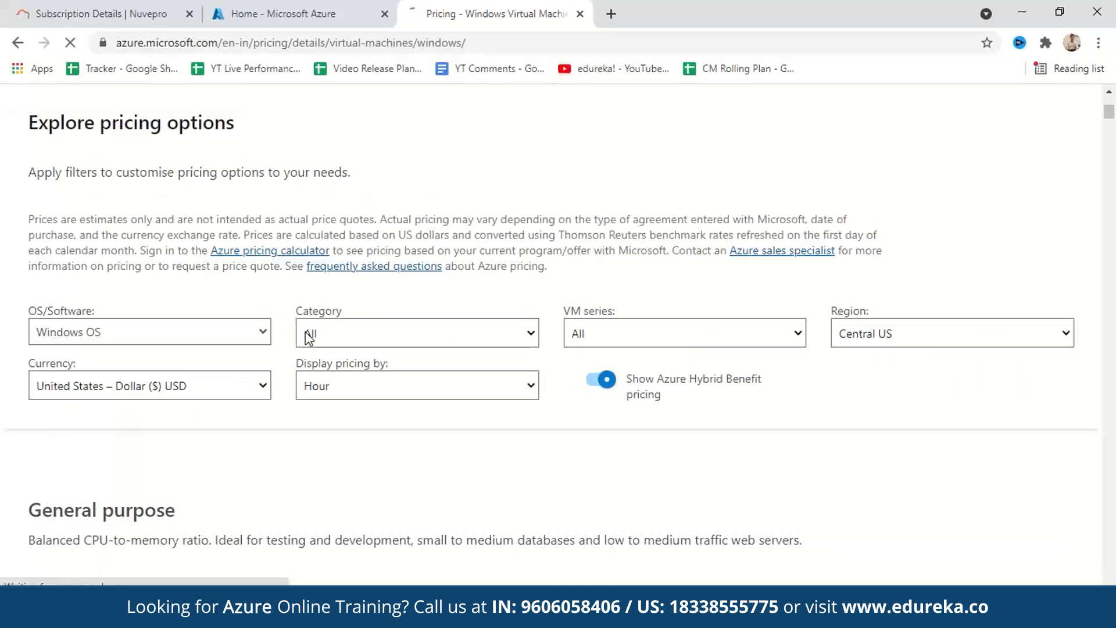
{"action": "left_click", "coordinate": [263, 332]}
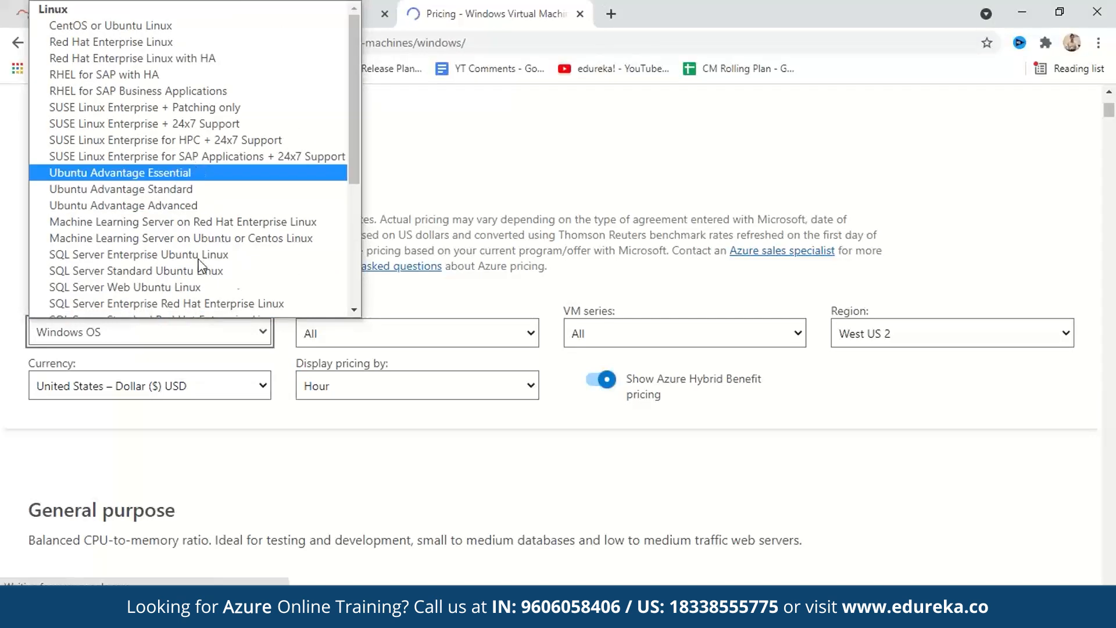
{"action": "scroll", "coordinate": [314, 212], "scroll_direction": "down", "scroll_amount": 4}
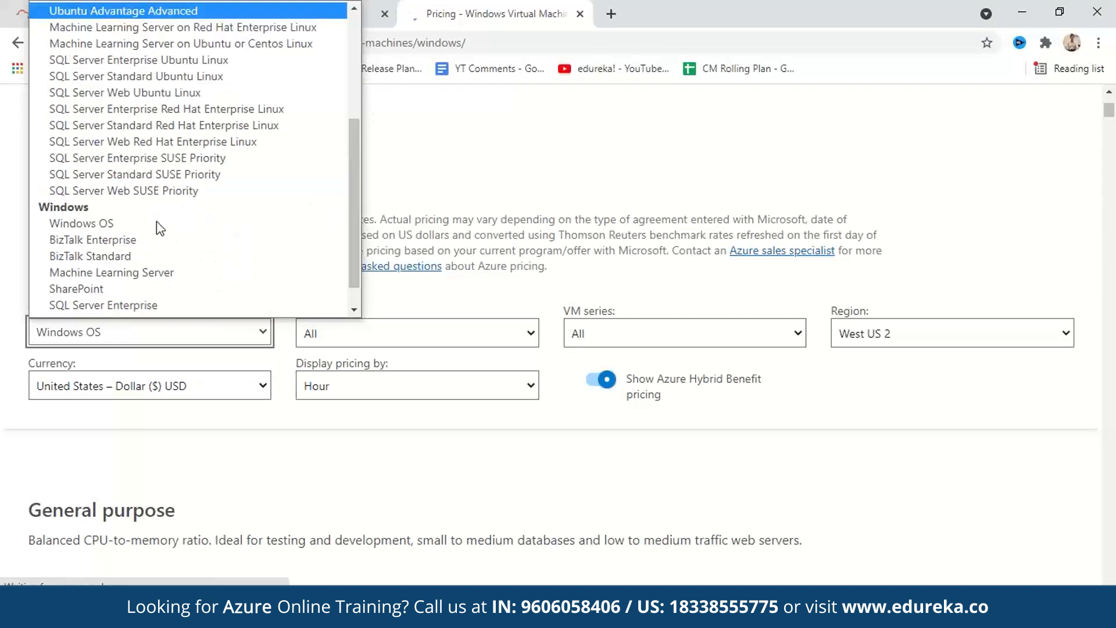
{"action": "left_click", "coordinate": [128, 255]}
{"action": "left_click", "coordinate": [205, 337]}
{"action": "left_click", "coordinate": [127, 270]}
{"action": "left_click", "coordinate": [423, 336]}
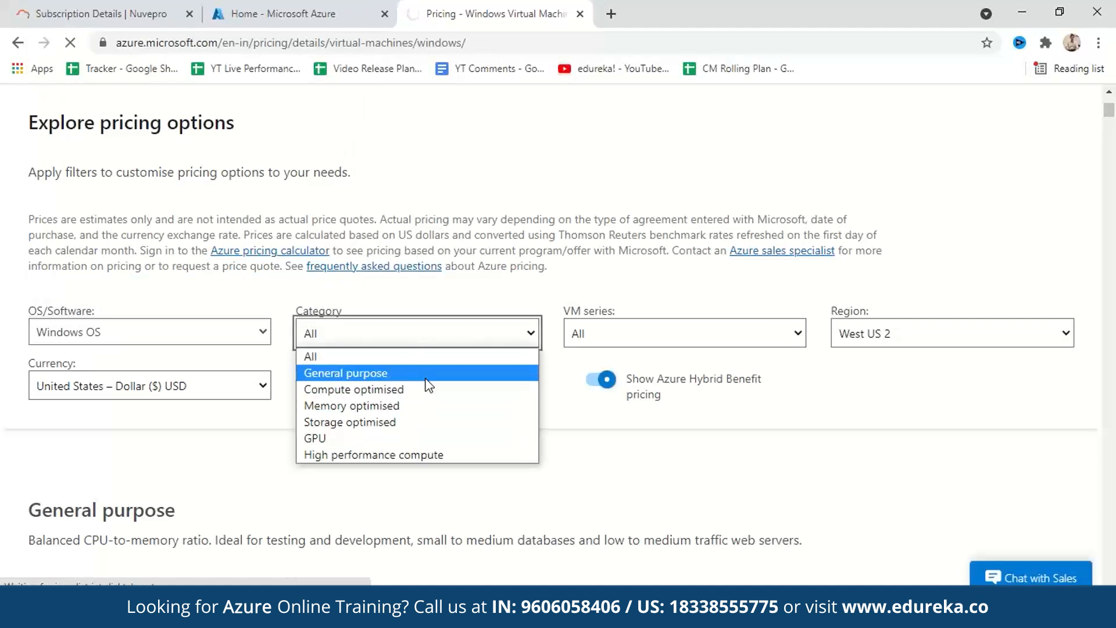
{"action": "left_click", "coordinate": [701, 353]}
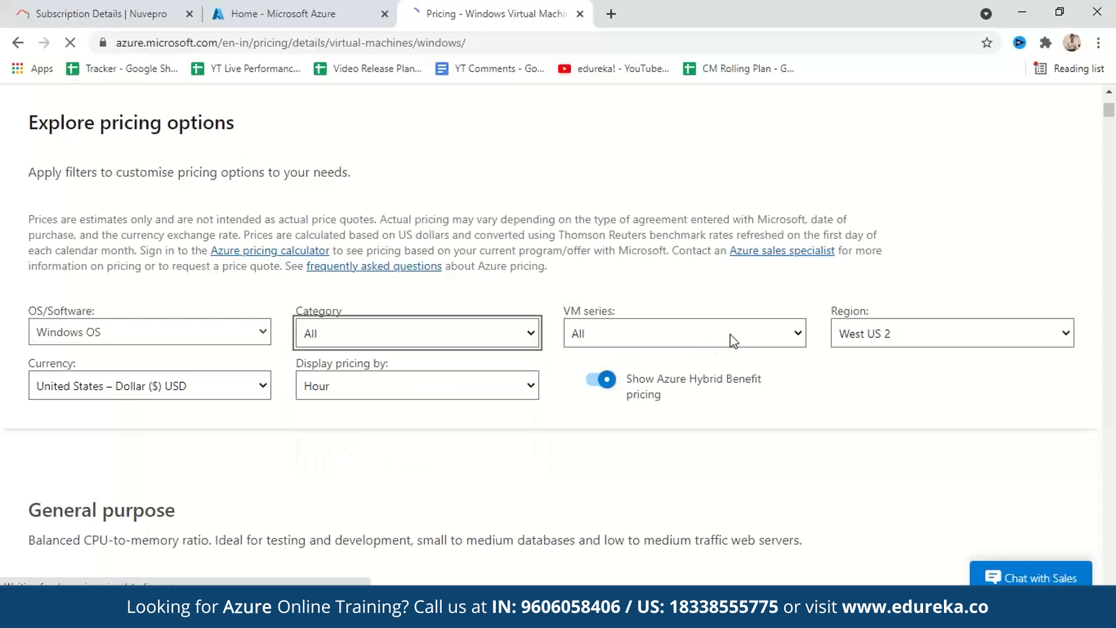
- Examine the general purpose pricing tables, including cores, RAM, temporary storage and payment options for each instance series
{"action": "scroll", "coordinate": [730, 336], "scroll_direction": "down", "scroll_amount": 1}
{"action": "scroll", "coordinate": [670, 335], "scroll_direction": "down", "scroll_amount": 6}
{"action": "scroll", "coordinate": [670, 335], "scroll_direction": "up", "scroll_amount": 4}
{"action": "scroll", "coordinate": [671, 341], "scroll_direction": "down", "scroll_amount": 7}
{"action": "scroll", "coordinate": [581, 337], "scroll_direction": "up", "scroll_amount": 3}
{"action": "scroll", "coordinate": [349, 316], "scroll_direction": "down", "scroll_amount": 15}
{"action": "scroll", "coordinate": [130, 299], "scroll_direction": "up", "scroll_amount": 4}
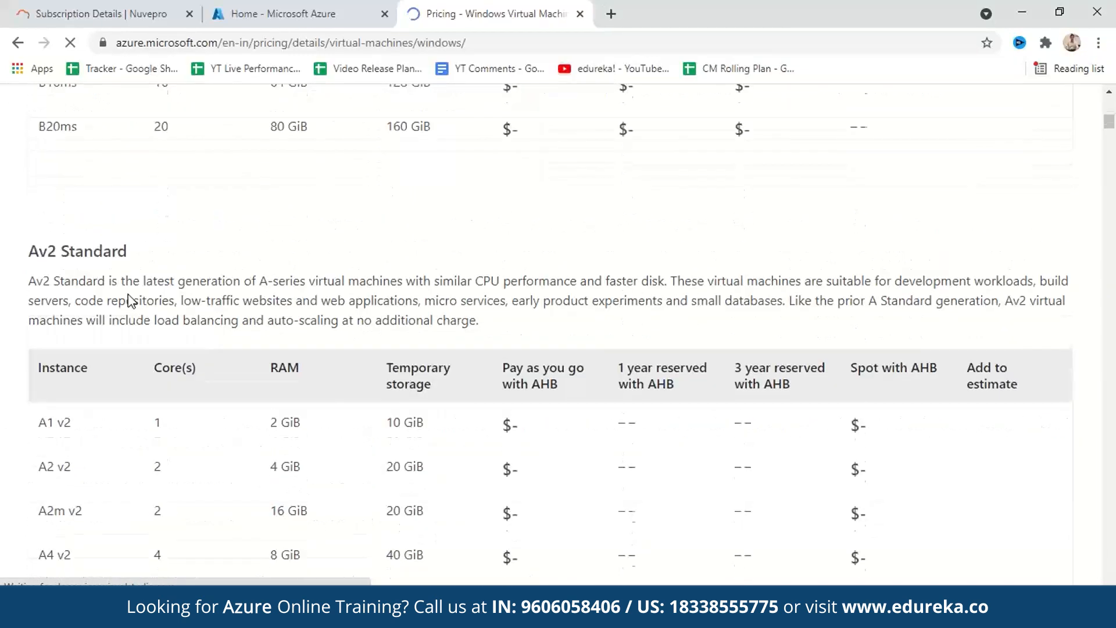
{"action": "scroll", "coordinate": [174, 297], "scroll_direction": "down", "scroll_amount": 10}
{"action": "scroll", "coordinate": [152, 293], "scroll_direction": "up", "scroll_amount": 1}
{"action": "scroll", "coordinate": [148, 307], "scroll_direction": "up", "scroll_amount": 5}
{"action": "scroll", "coordinate": [257, 309], "scroll_direction": "down", "scroll_amount": 20}
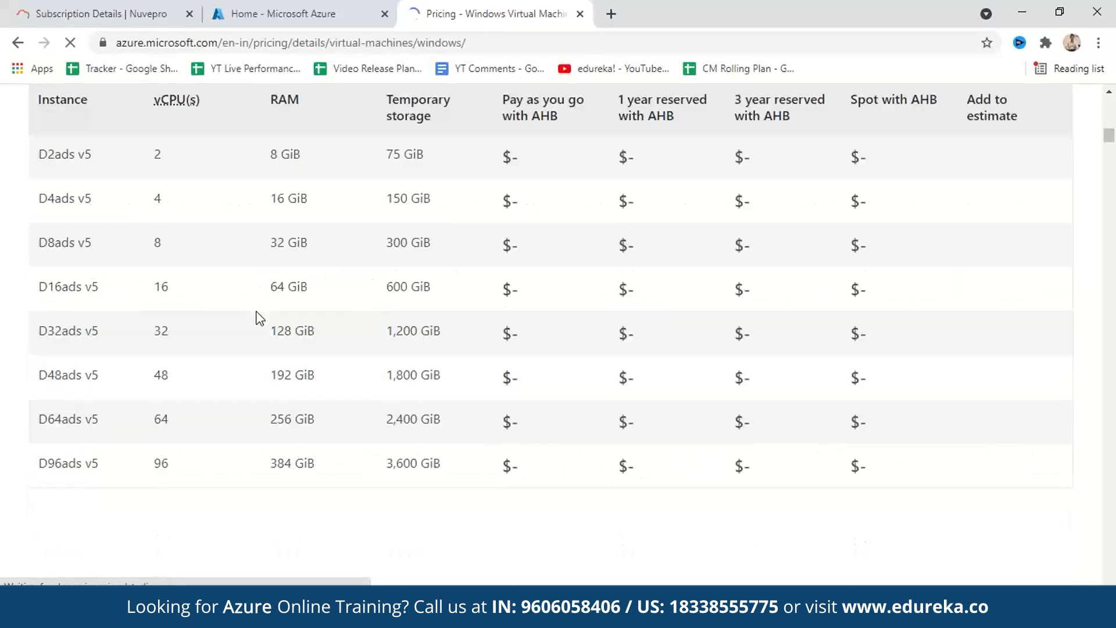
{"action": "scroll", "coordinate": [260, 319], "scroll_direction": "up", "scroll_amount": 20}
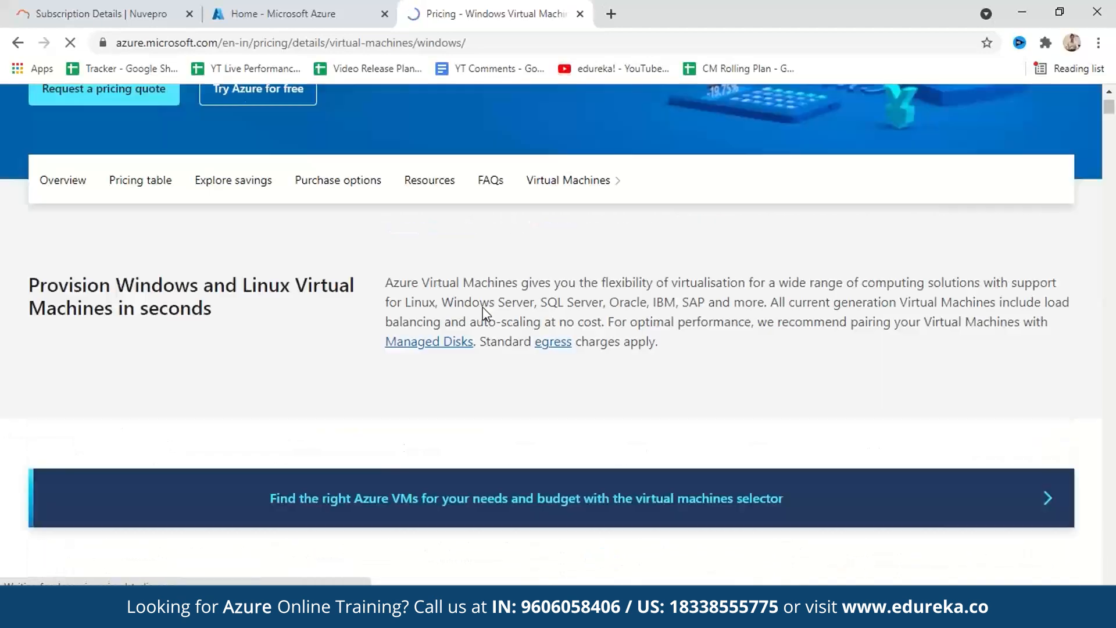
- Filter the pricing by the General purpose category, the Bs-series VM series and the Central India region
{"action": "scroll", "coordinate": [591, 356], "scroll_direction": "down", "scroll_amount": 7}
{"action": "scroll", "coordinate": [686, 419], "scroll_direction": "down", "scroll_amount": 3}
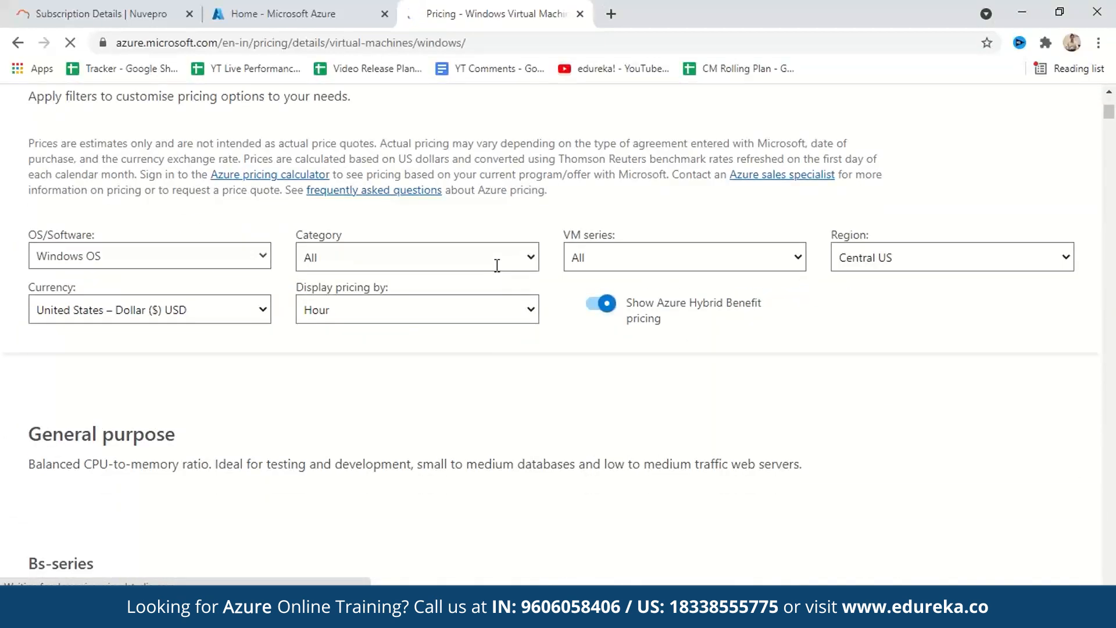
{"action": "left_click", "coordinate": [531, 259]}
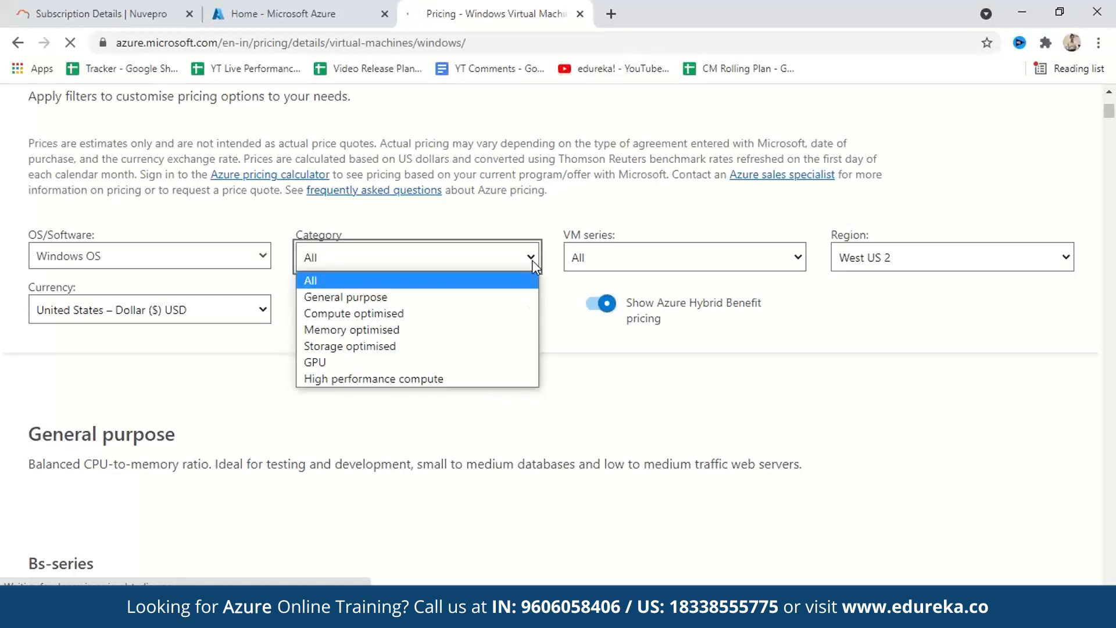
{"action": "left_click", "coordinate": [415, 303]}
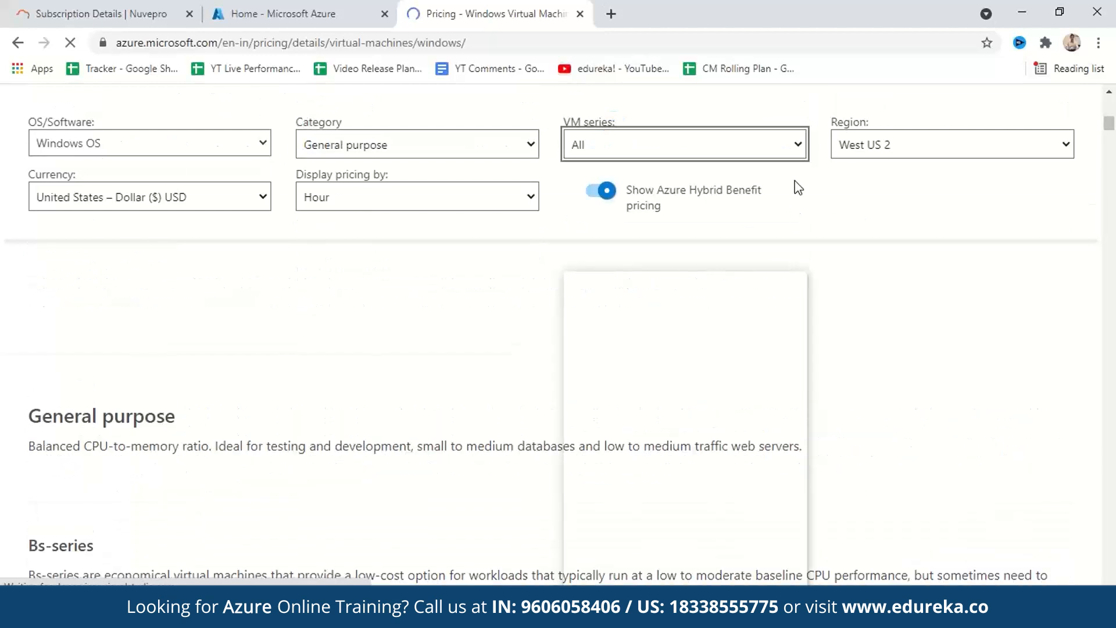
{"action": "left_click", "coordinate": [800, 148]}
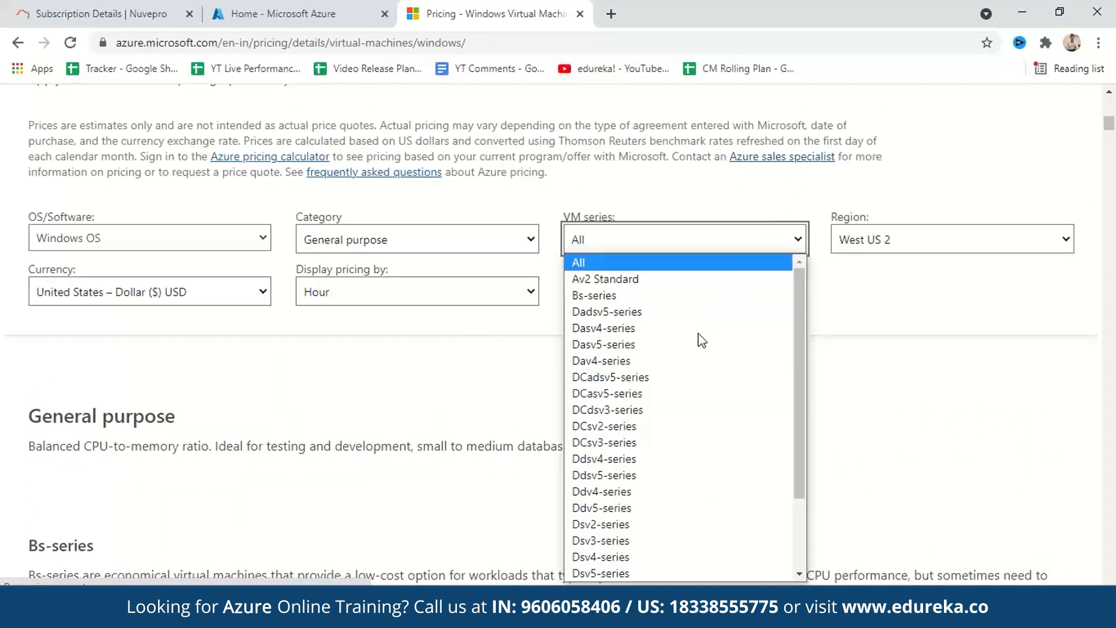
{"action": "left_click", "coordinate": [691, 296]}
{"action": "left_click", "coordinate": [908, 242]}
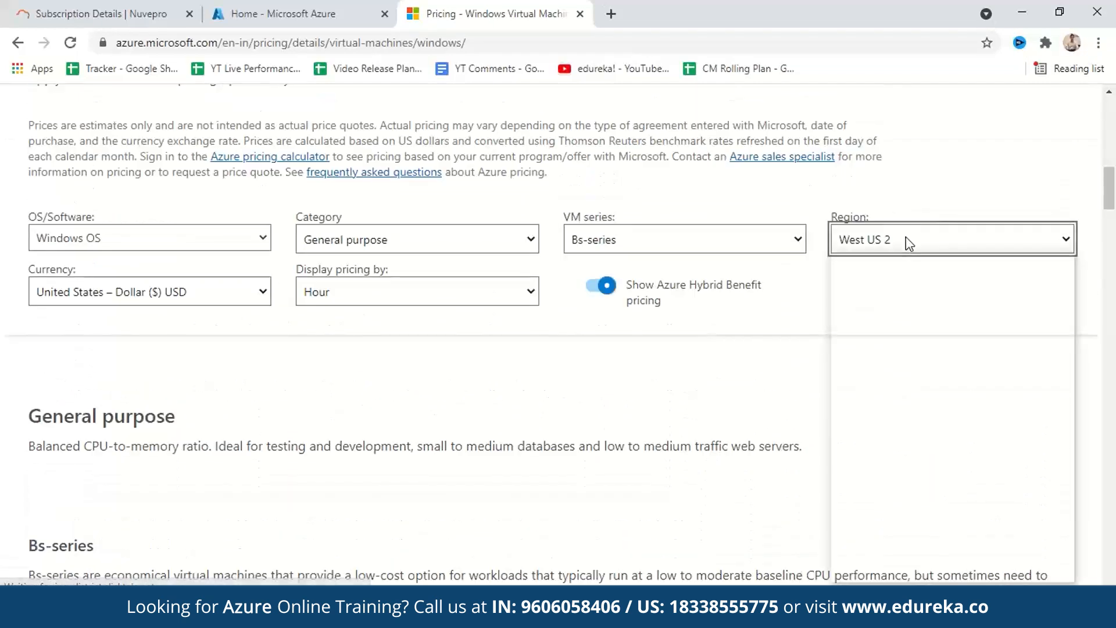
{"action": "scroll", "coordinate": [918, 407], "scroll_direction": "down", "scroll_amount": 5}
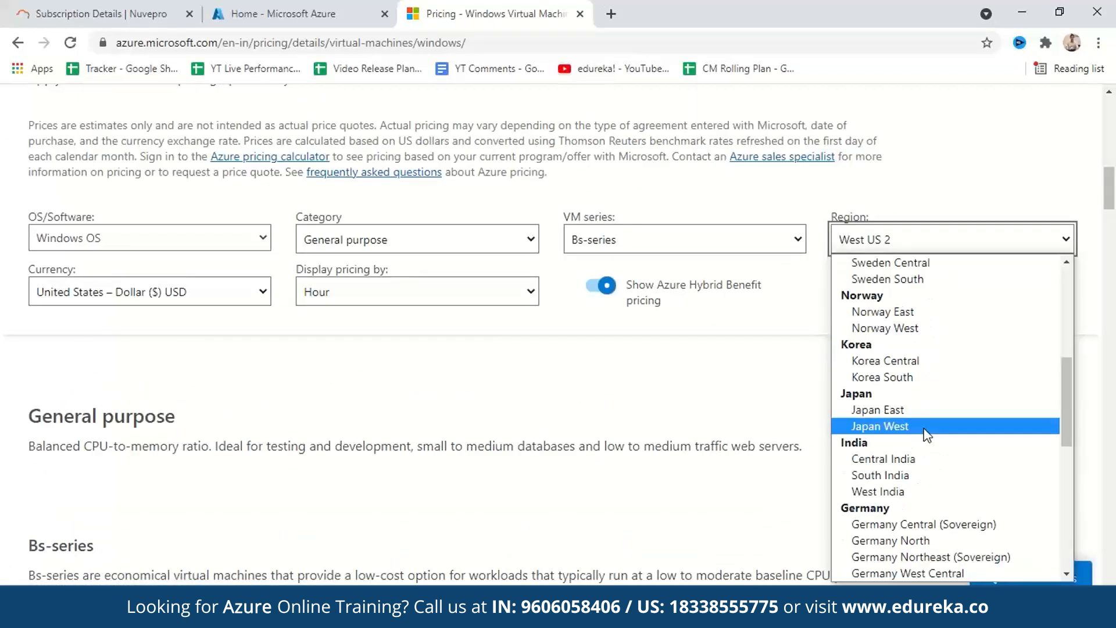
{"action": "left_click", "coordinate": [925, 460]}
- View the available choices for the currency and for displaying pricing by hour or month
{"action": "left_click", "coordinate": [232, 294]}
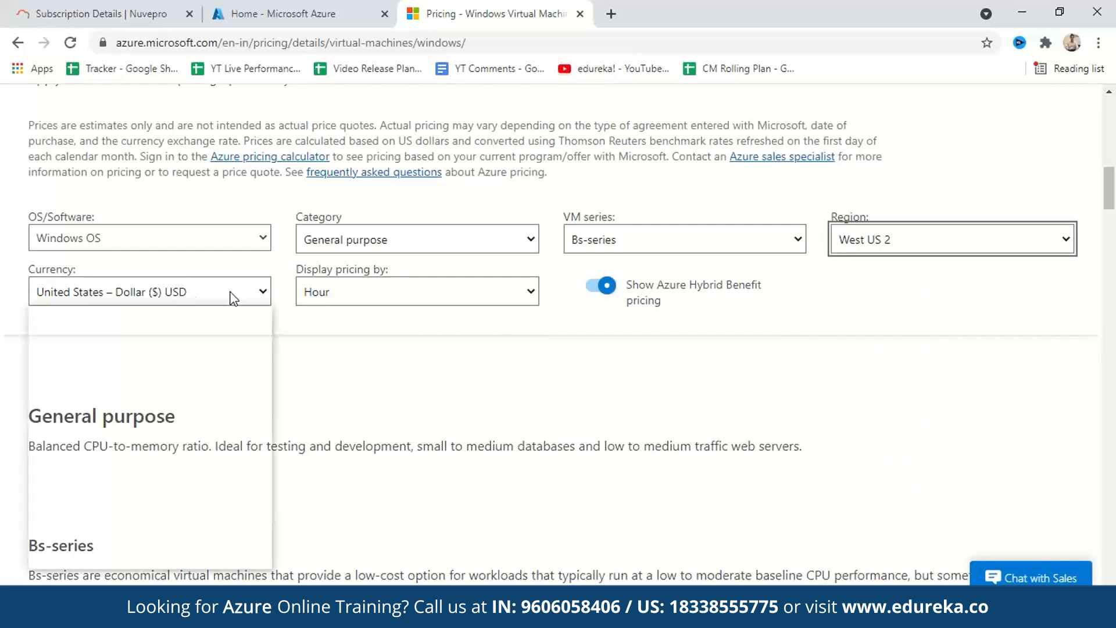
{"action": "left_click", "coordinate": [374, 350]}
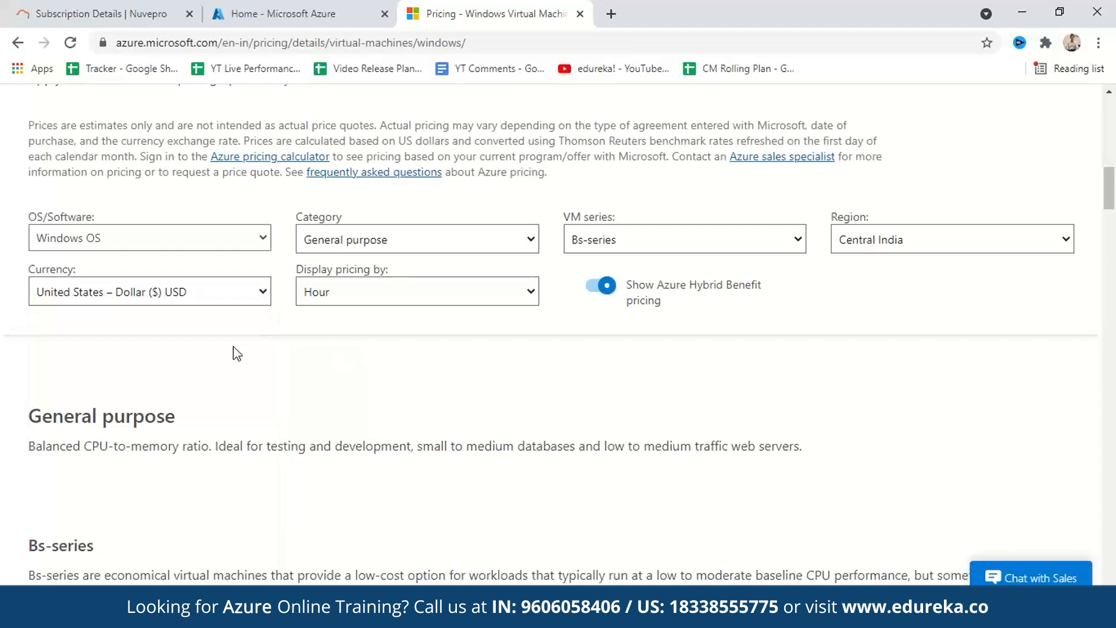
{"action": "left_click", "coordinate": [414, 301]}
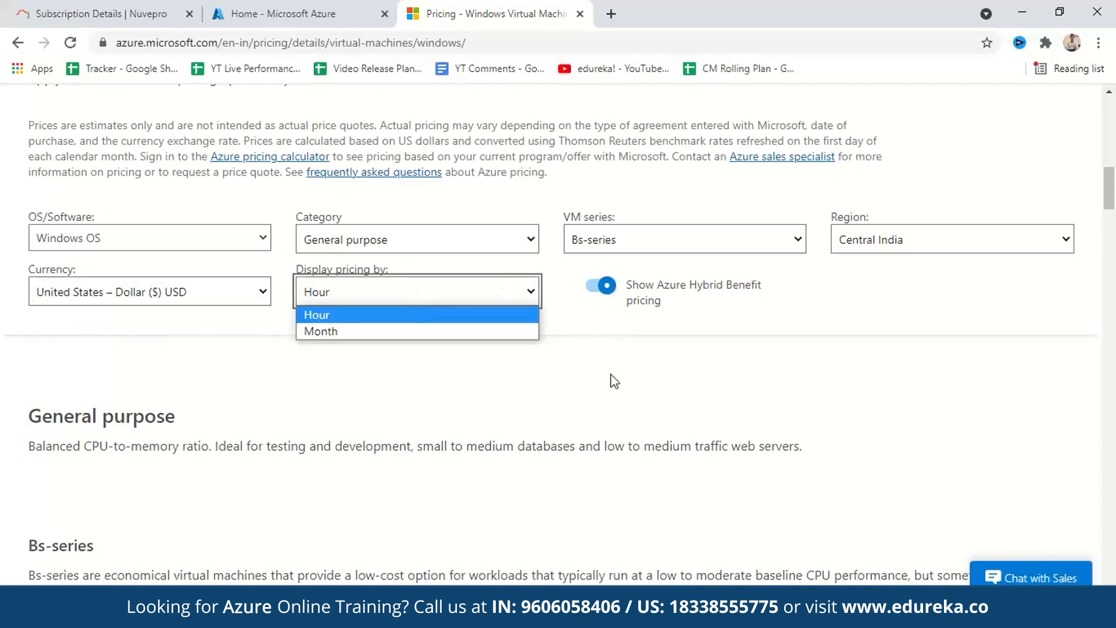
{"action": "left_click", "coordinate": [675, 365]}
- Review the Bs-series instance table, comparing the pay-as-you-go, 1 year reserved and 3 year reserved prices
{"action": "scroll", "coordinate": [683, 365], "scroll_direction": "down", "scroll_amount": 10}
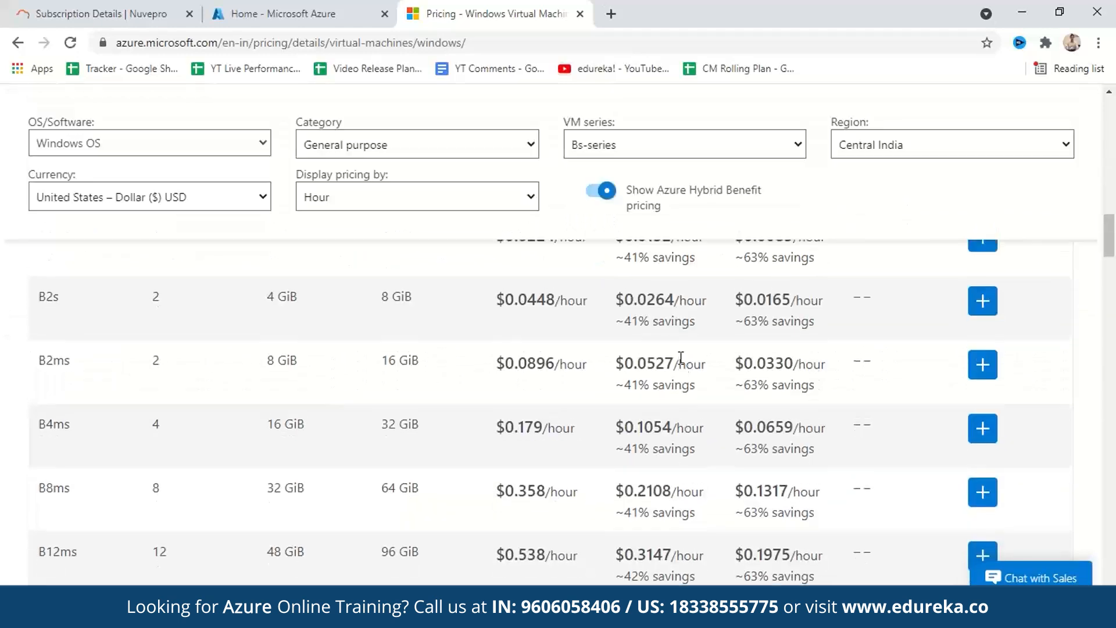
{"action": "scroll", "coordinate": [680, 359], "scroll_direction": "up", "scroll_amount": 4}
{"action": "scroll", "coordinate": [681, 359], "scroll_direction": "down", "scroll_amount": 2}
{"action": "scroll", "coordinate": [680, 356], "scroll_direction": "up", "scroll_amount": 2}
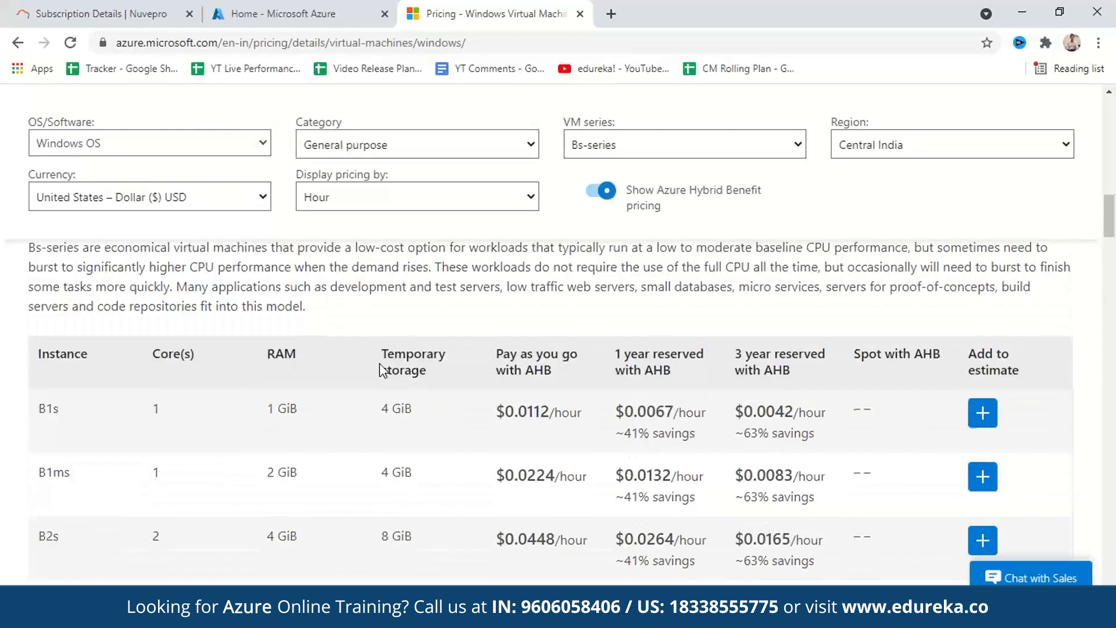
{"action": "scroll", "coordinate": [366, 378], "scroll_direction": "down", "scroll_amount": 12}
{"action": "scroll", "coordinate": [366, 378], "scroll_direction": "up", "scroll_amount": 10}
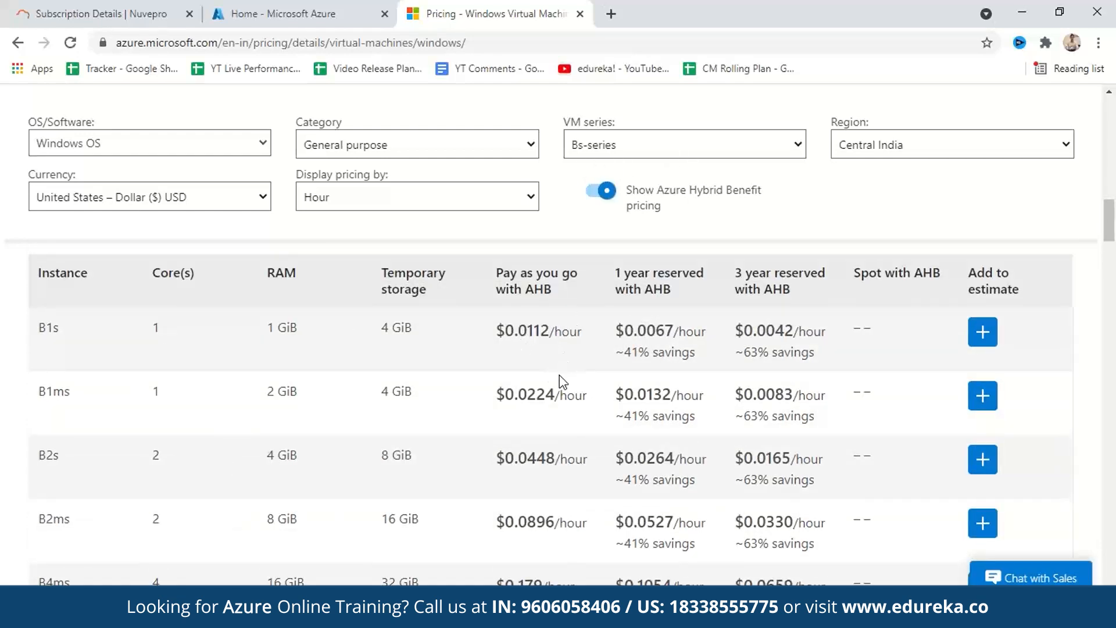
- Change the VM series filter to Dasv5-series and review its instance prices, including the spot pricing
{"action": "scroll", "coordinate": [617, 356], "scroll_direction": "up", "scroll_amount": 3}
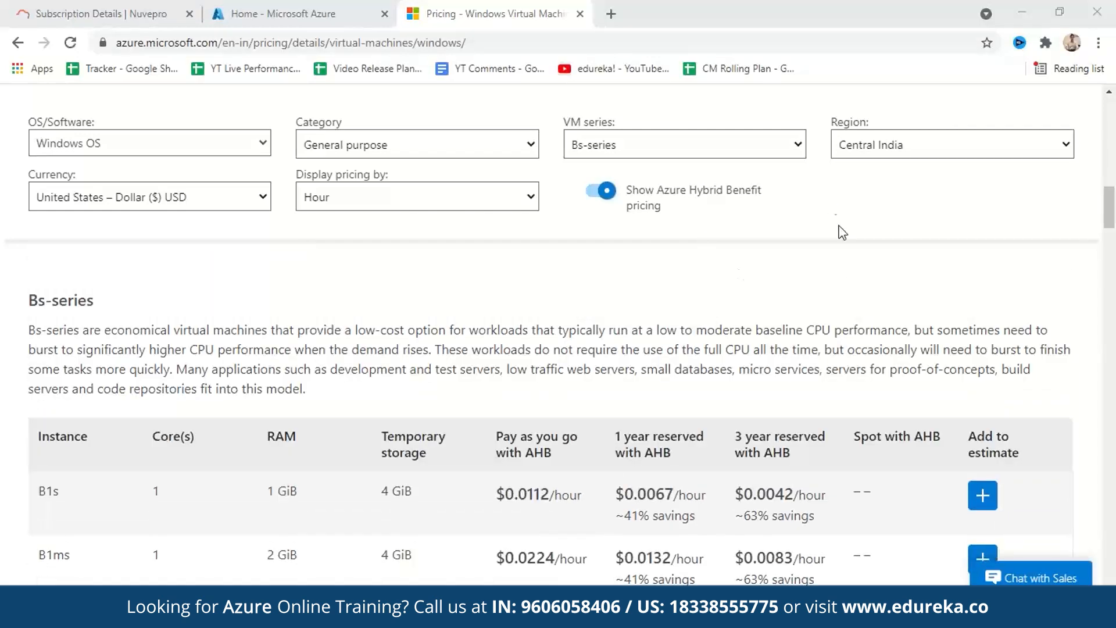
{"action": "left_click", "coordinate": [741, 150]}
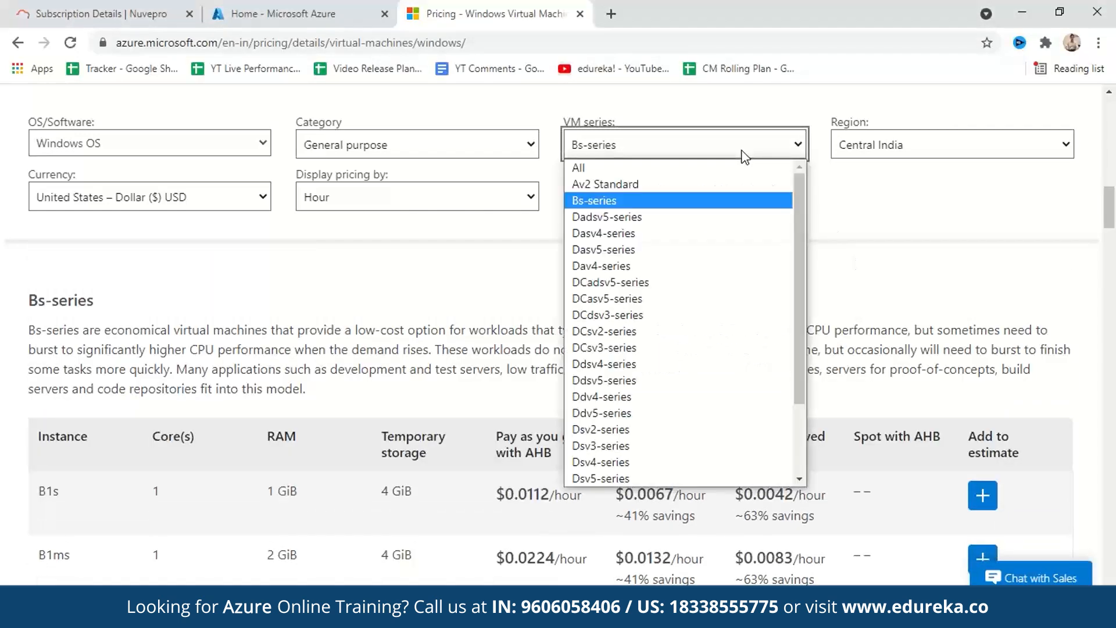
{"action": "left_click", "coordinate": [714, 259]}
{"action": "scroll", "coordinate": [727, 378], "scroll_direction": "down", "scroll_amount": 4}
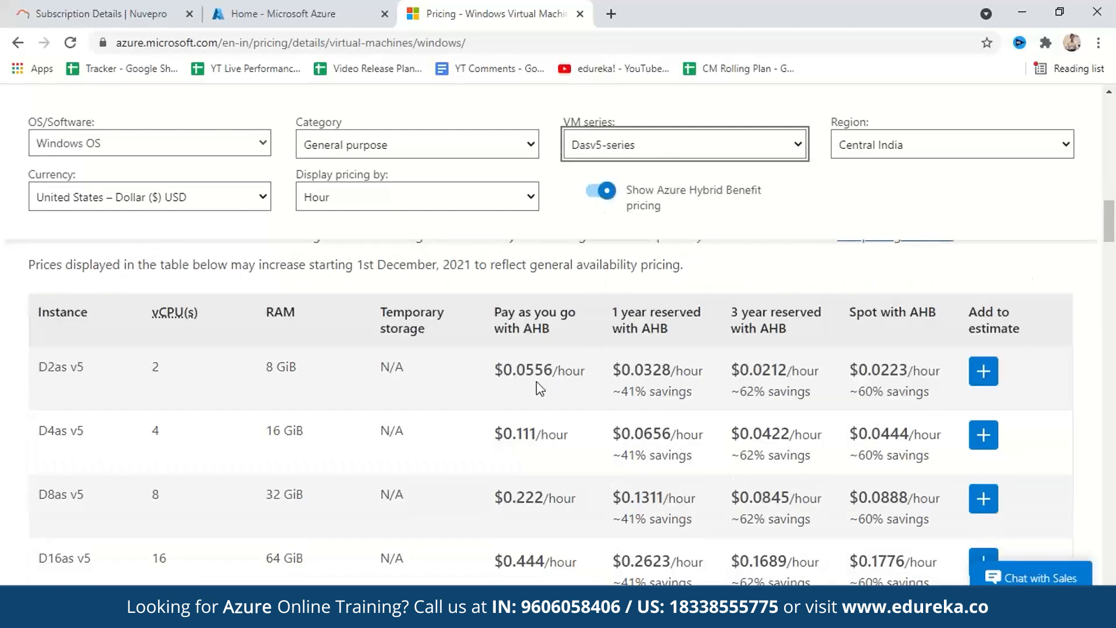
{"action": "scroll", "coordinate": [685, 385], "scroll_direction": "down", "scroll_amount": 5}
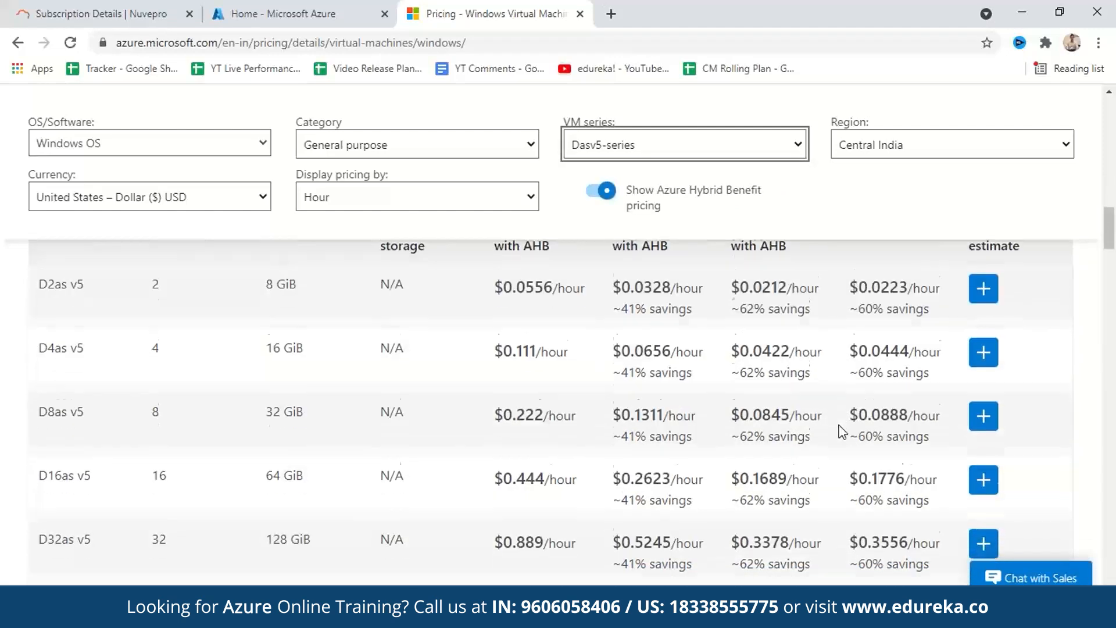
{"action": "scroll", "coordinate": [878, 394], "scroll_direction": "down", "scroll_amount": 1}
{"action": "scroll", "coordinate": [878, 394], "scroll_direction": "up", "scroll_amount": 3}
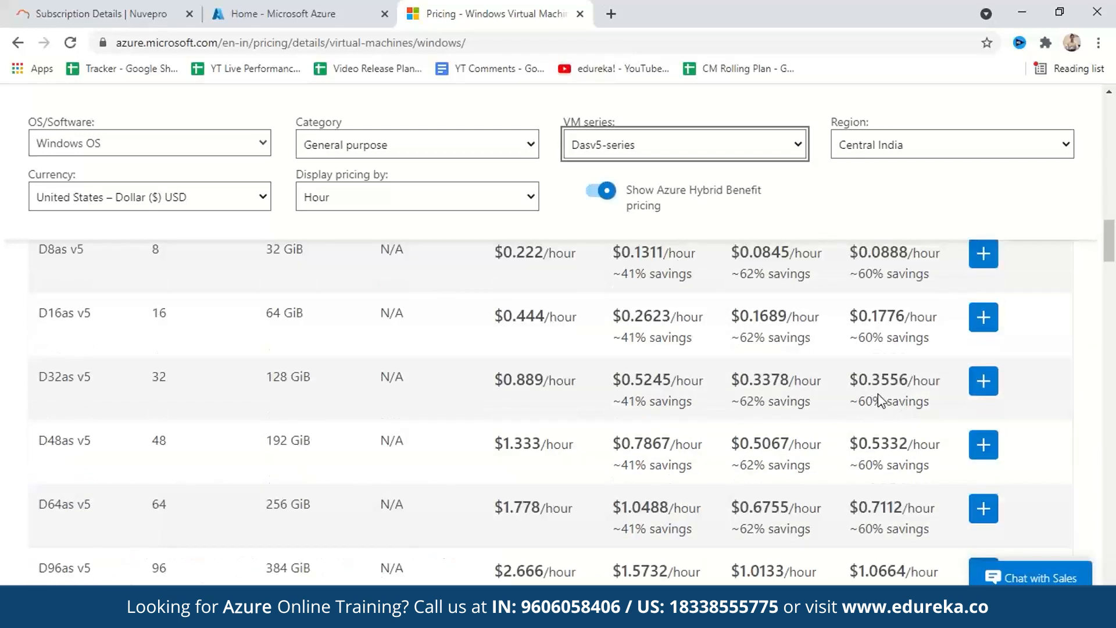